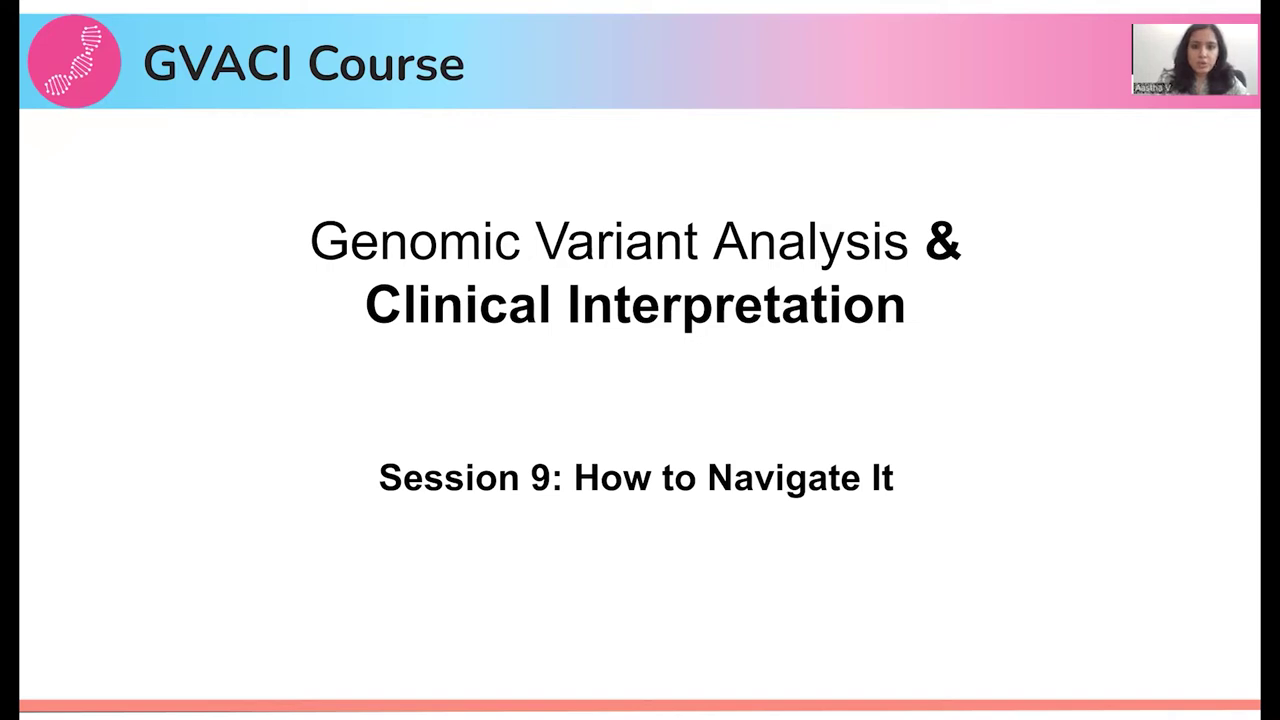
Exit the Session 9 slideshow and switch to the GVACI portal dashboard with the leaderboard
{"action": "key", "text": "Escape"}
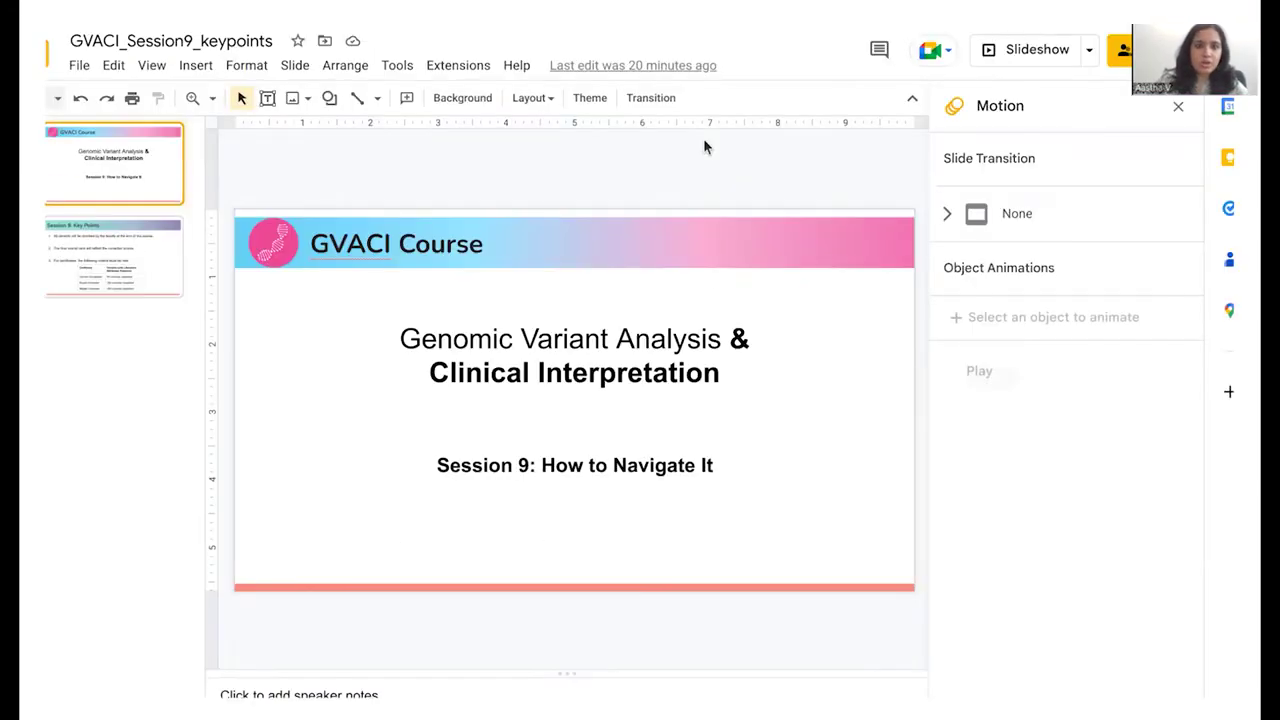
{"action": "key", "text": "ctrl+Tab"}
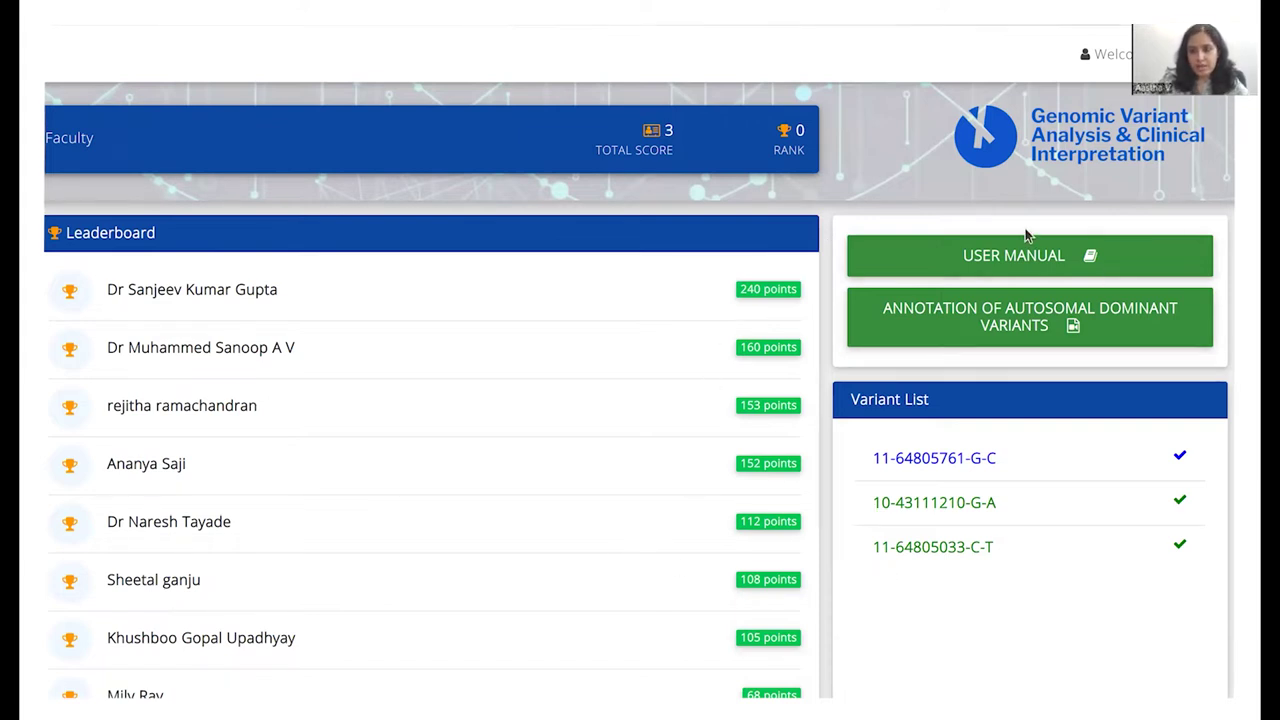
{"action": "left_click", "coordinate": [984, 258]}
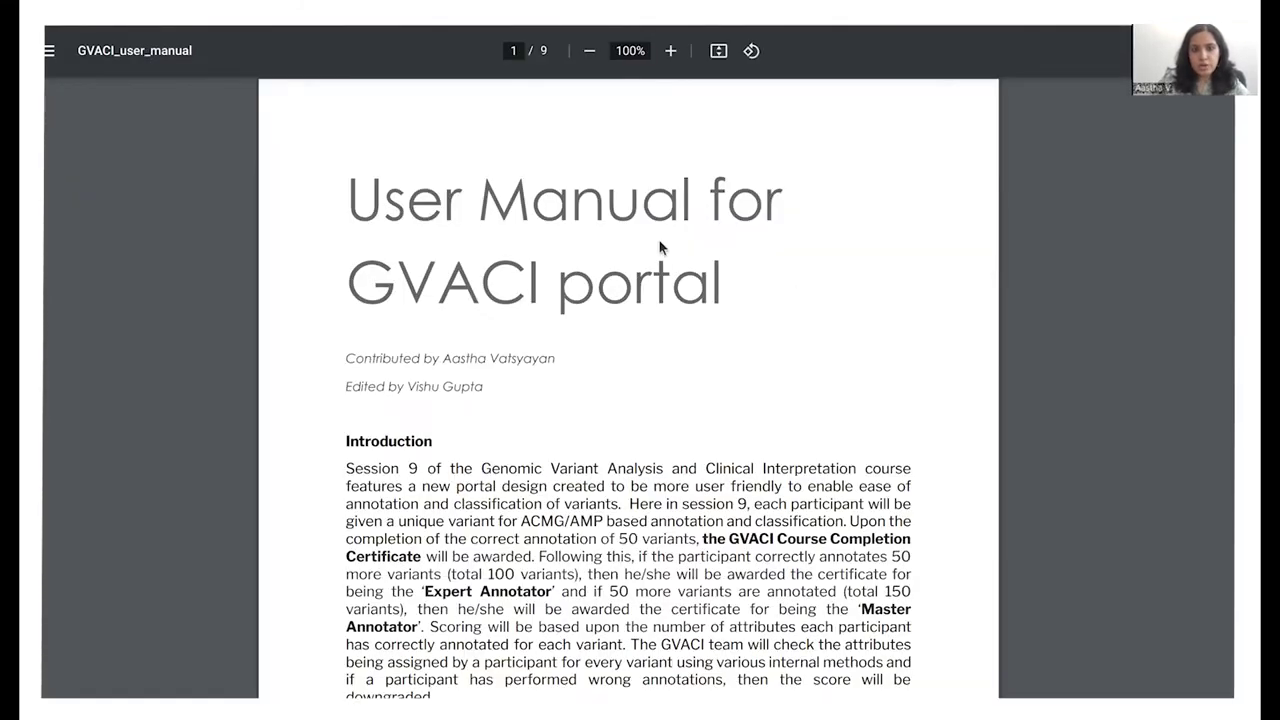
{"action": "scroll", "coordinate": [659, 247], "scroll_direction": "down", "scroll_amount": 3}
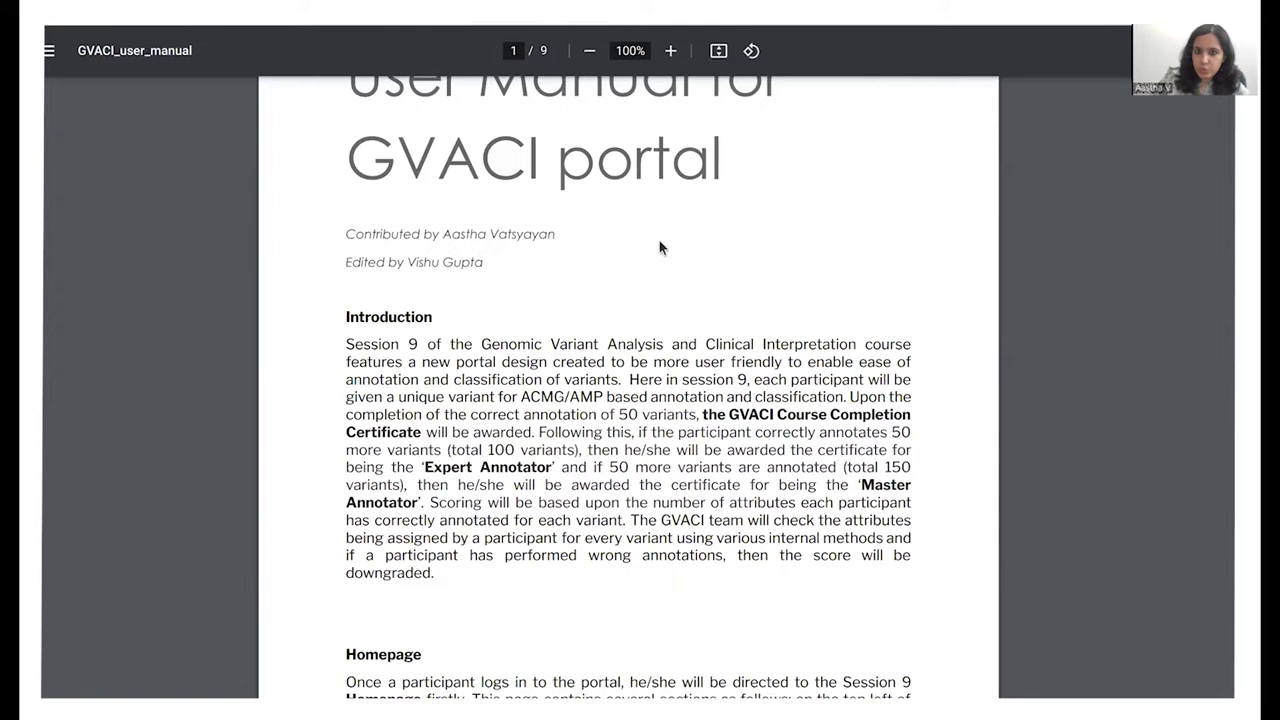
{"action": "scroll", "coordinate": [680, 270], "scroll_direction": "down", "scroll_amount": 5}
{"action": "scroll", "coordinate": [705, 300], "scroll_direction": "down", "scroll_amount": 3}
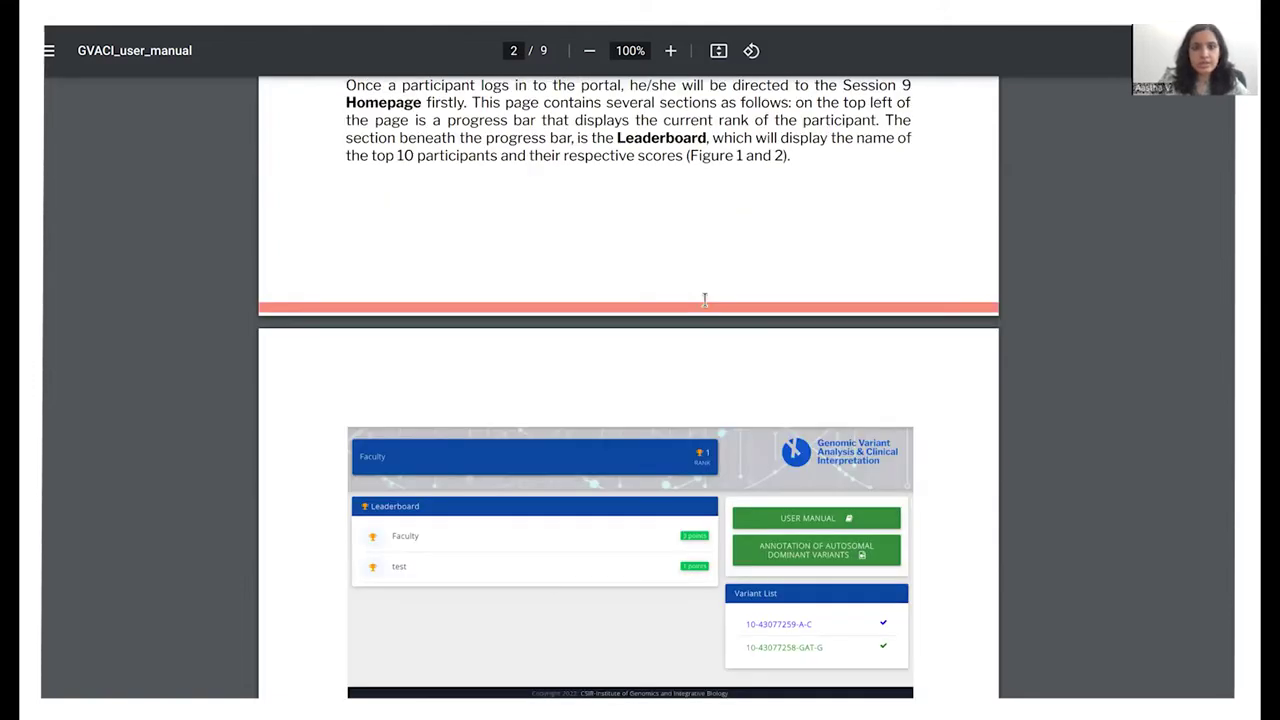
{"action": "scroll", "coordinate": [704, 300], "scroll_direction": "down", "scroll_amount": 2}
{"action": "key", "text": "alt+Tab"}
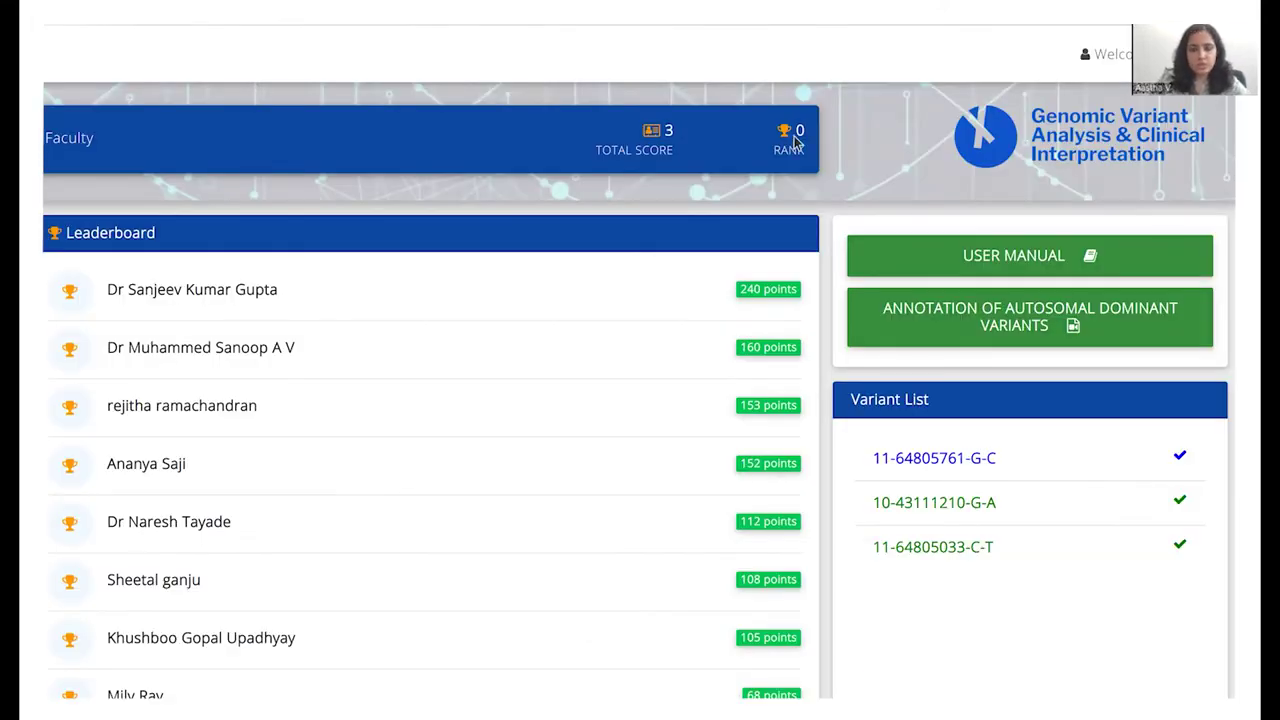
Open the 'ACMG & AMP Attributes - Focus on Autosomal Dominant Disorders' video page from the homepage
{"action": "scroll", "coordinate": [1011, 429], "scroll_direction": "down", "scroll_amount": 1}
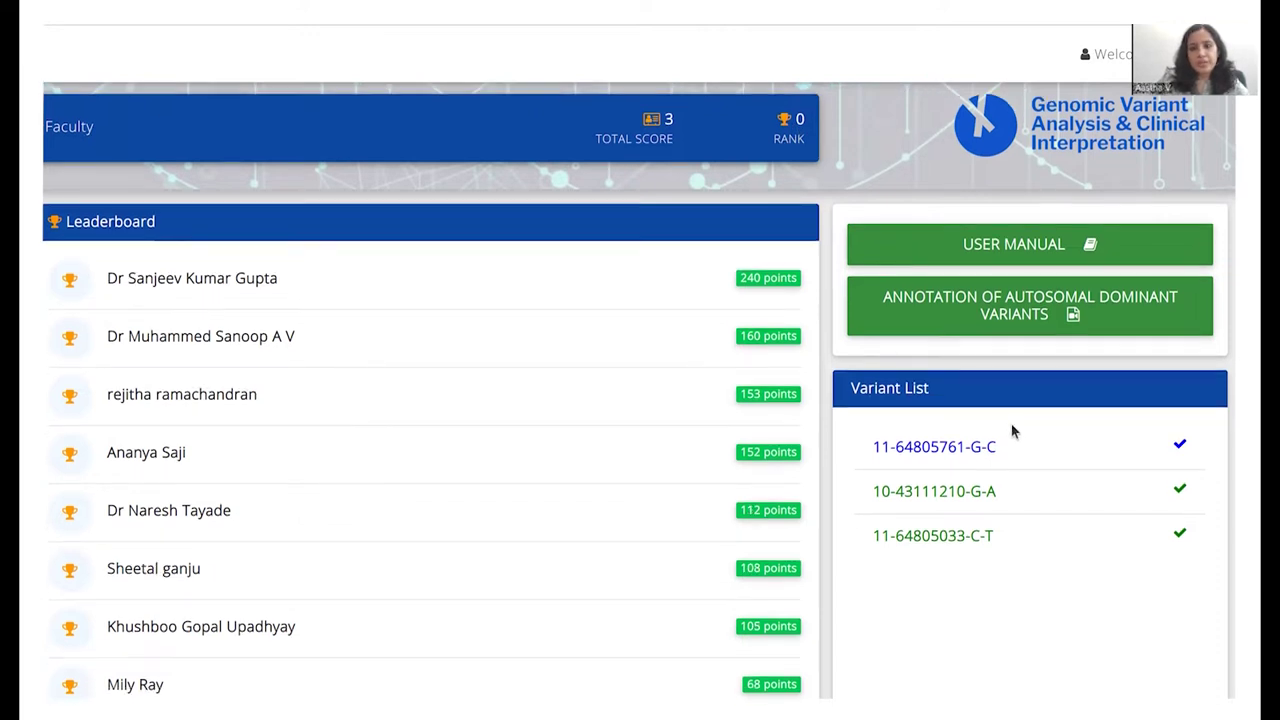
{"action": "left_click", "coordinate": [979, 284]}
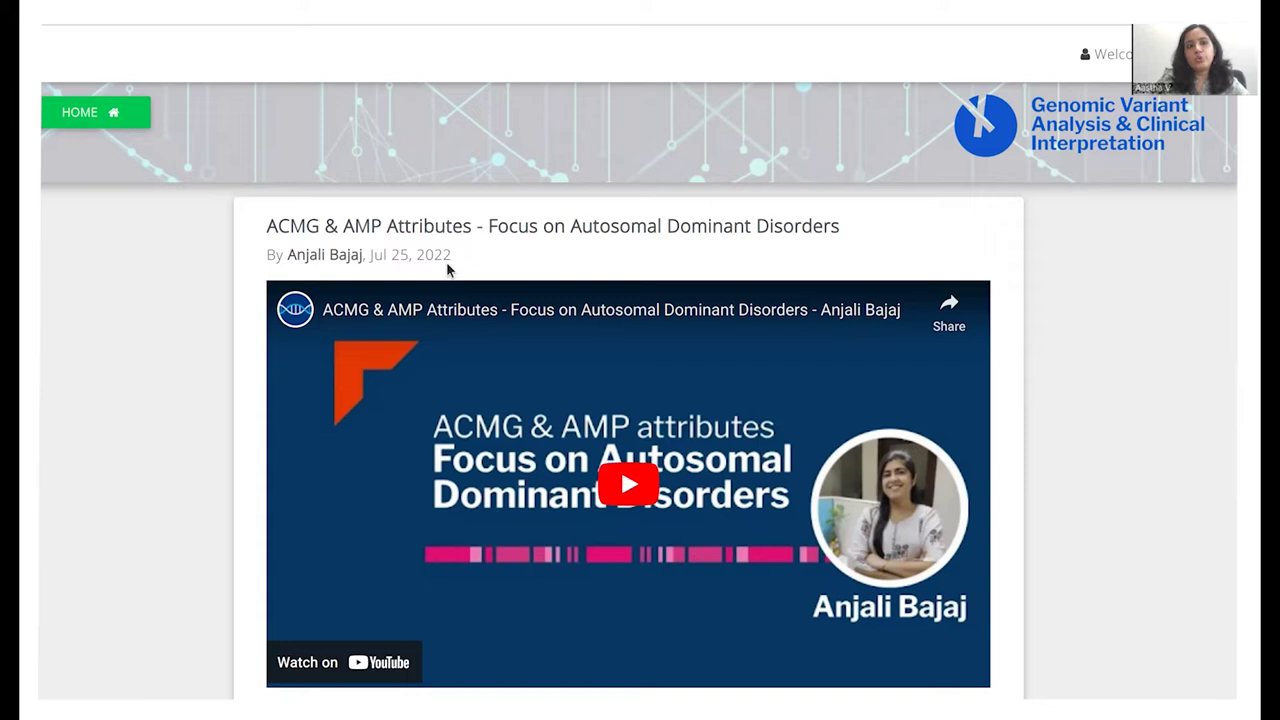
Go back to the portal homepage showing the leaderboard and the three checked variants
{"action": "left_click", "coordinate": [100, 118]}
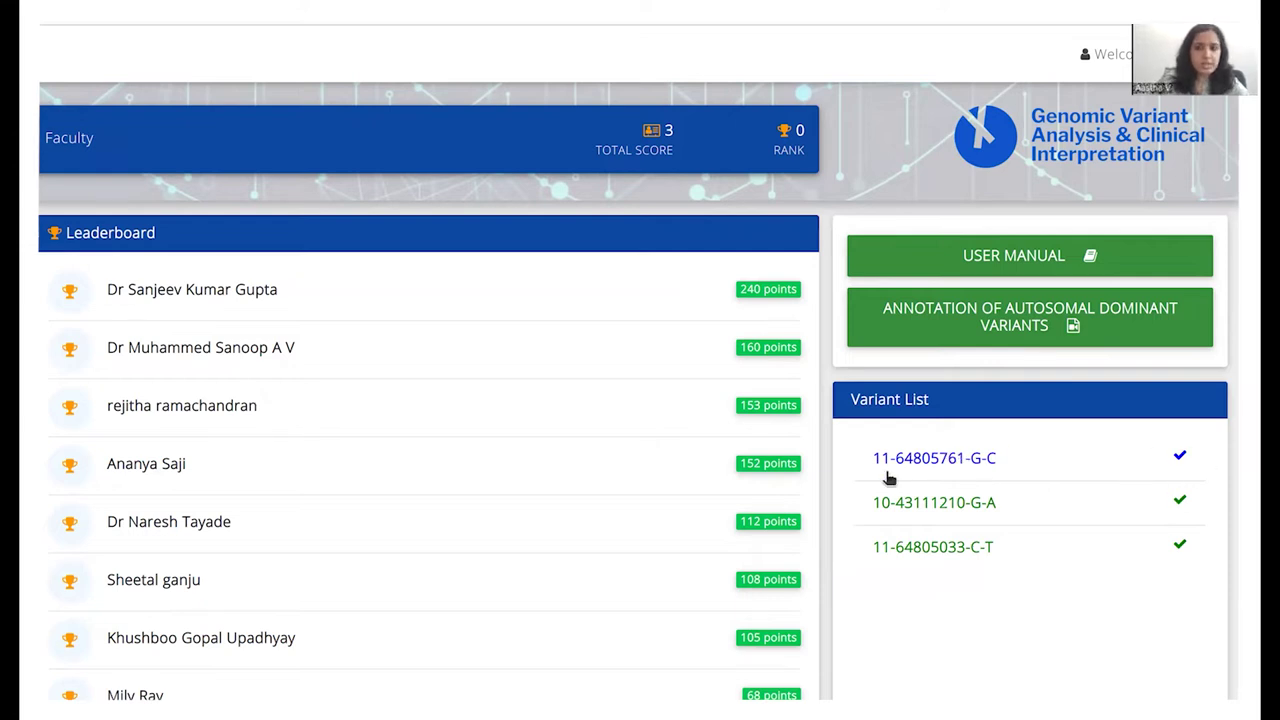
{"action": "left_click", "coordinate": [946, 462]}
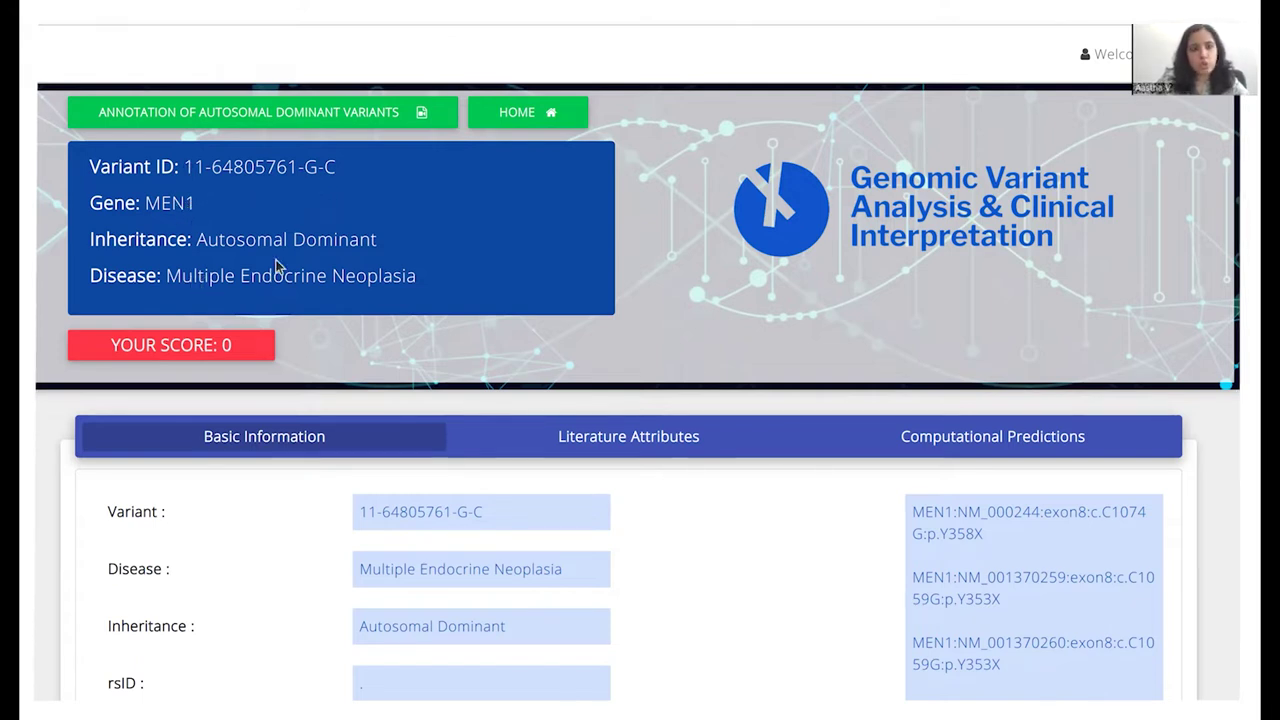
{"action": "scroll", "coordinate": [661, 428], "scroll_direction": "down", "scroll_amount": 2}
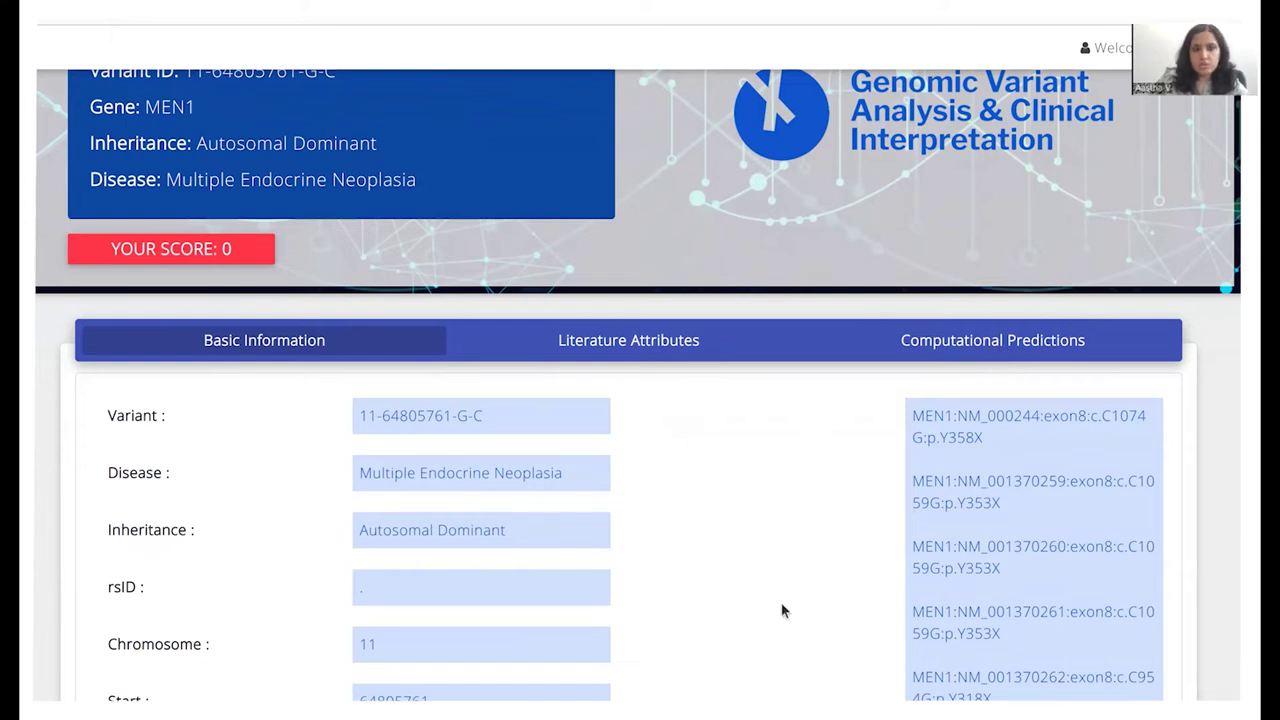
{"action": "scroll", "coordinate": [782, 610], "scroll_direction": "down", "scroll_amount": 1}
{"action": "scroll", "coordinate": [782, 610], "scroll_direction": "down", "scroll_amount": 2}
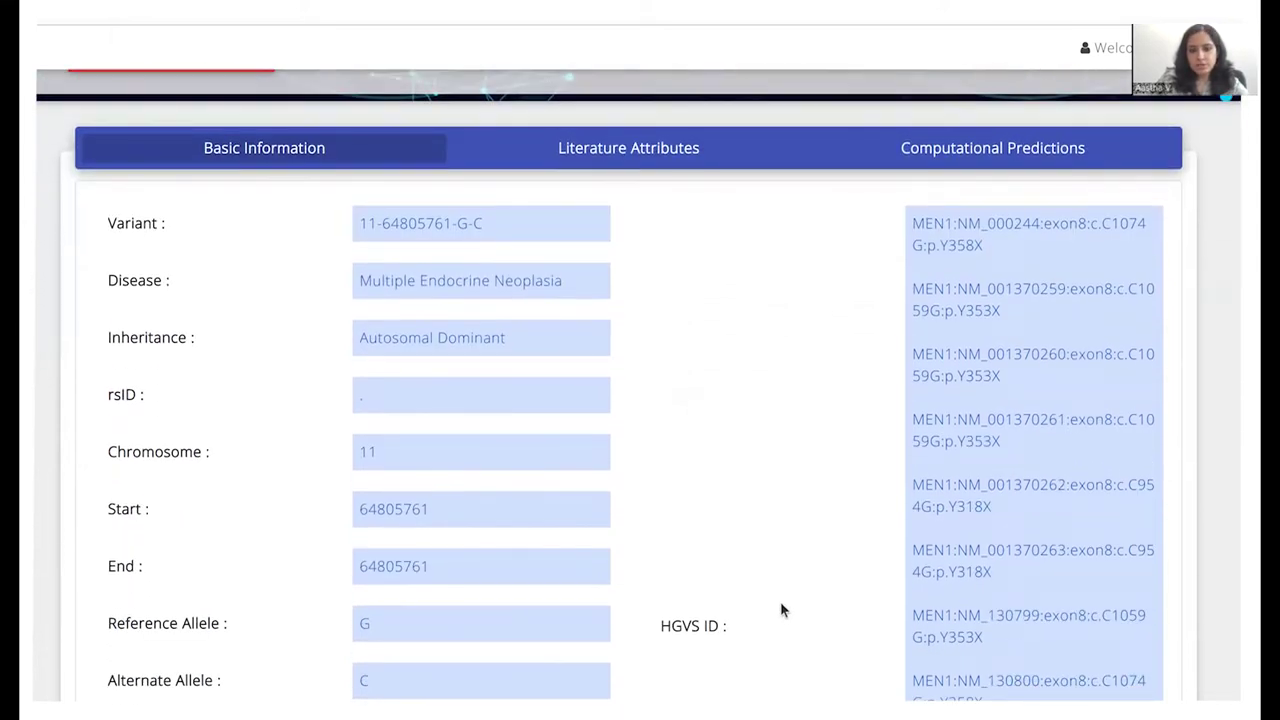
{"action": "scroll", "coordinate": [782, 610], "scroll_direction": "down", "scroll_amount": 5}
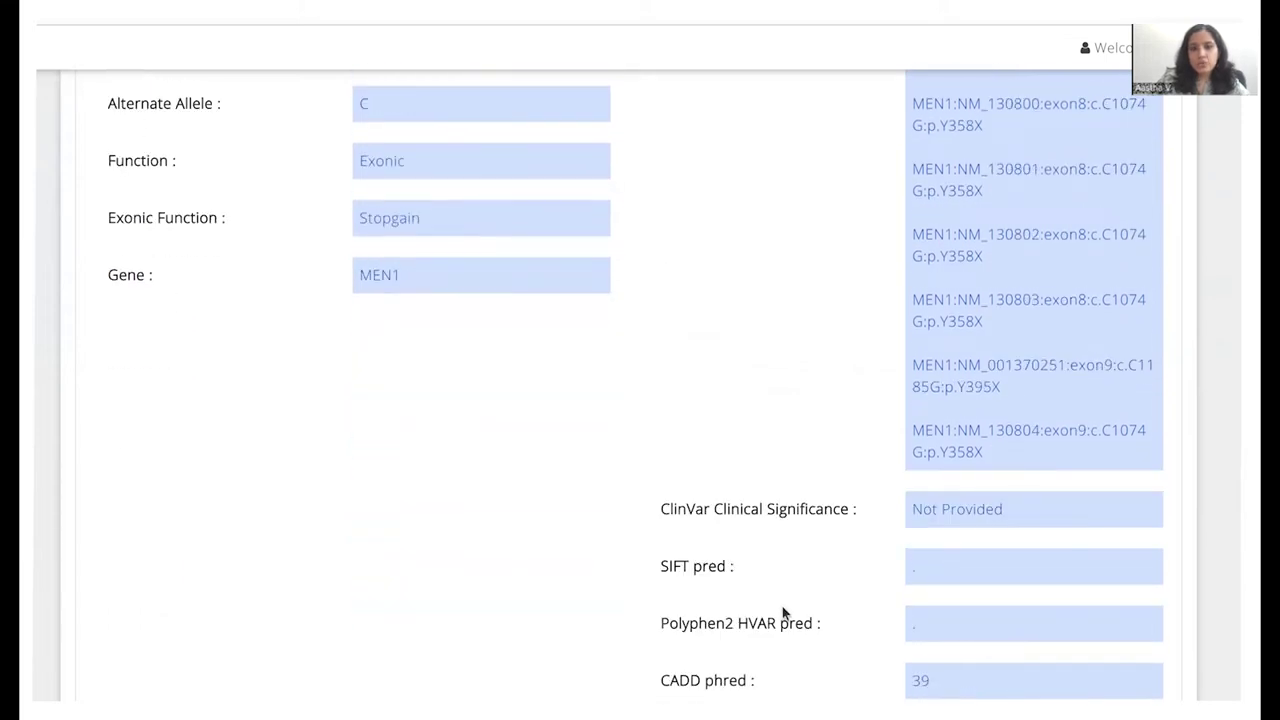
{"action": "scroll", "coordinate": [782, 607], "scroll_direction": "down", "scroll_amount": 1}
{"action": "scroll", "coordinate": [782, 607], "scroll_direction": "up", "scroll_amount": 3}
{"action": "scroll", "coordinate": [783, 608], "scroll_direction": "up", "scroll_amount": 2}
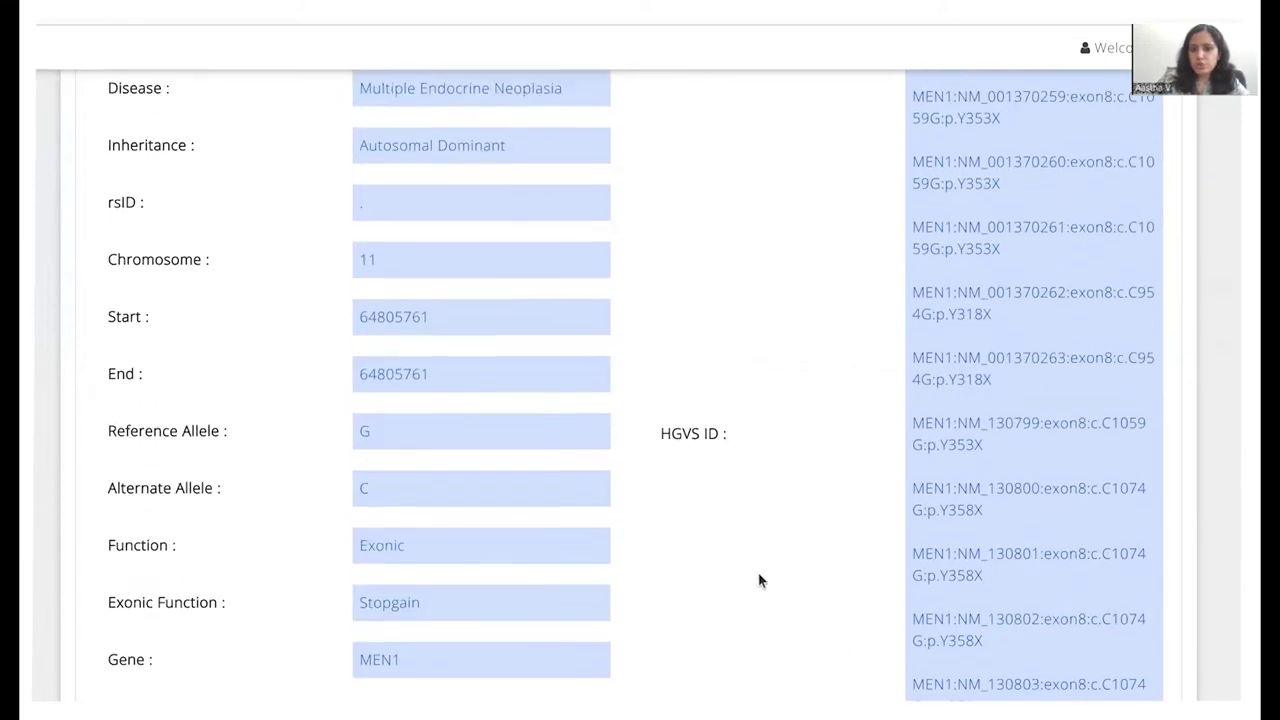
{"action": "scroll", "coordinate": [886, 522], "scroll_direction": "down", "scroll_amount": 3}
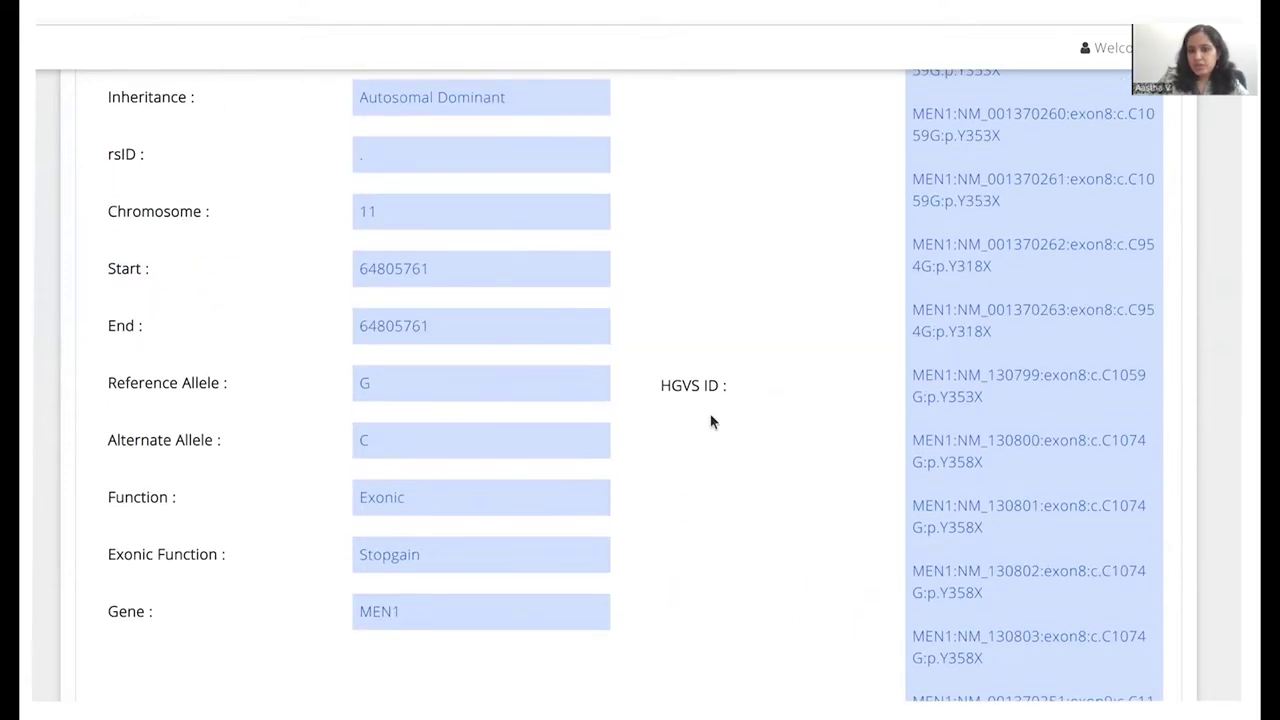
{"action": "scroll", "coordinate": [980, 443], "scroll_direction": "up", "scroll_amount": 3}
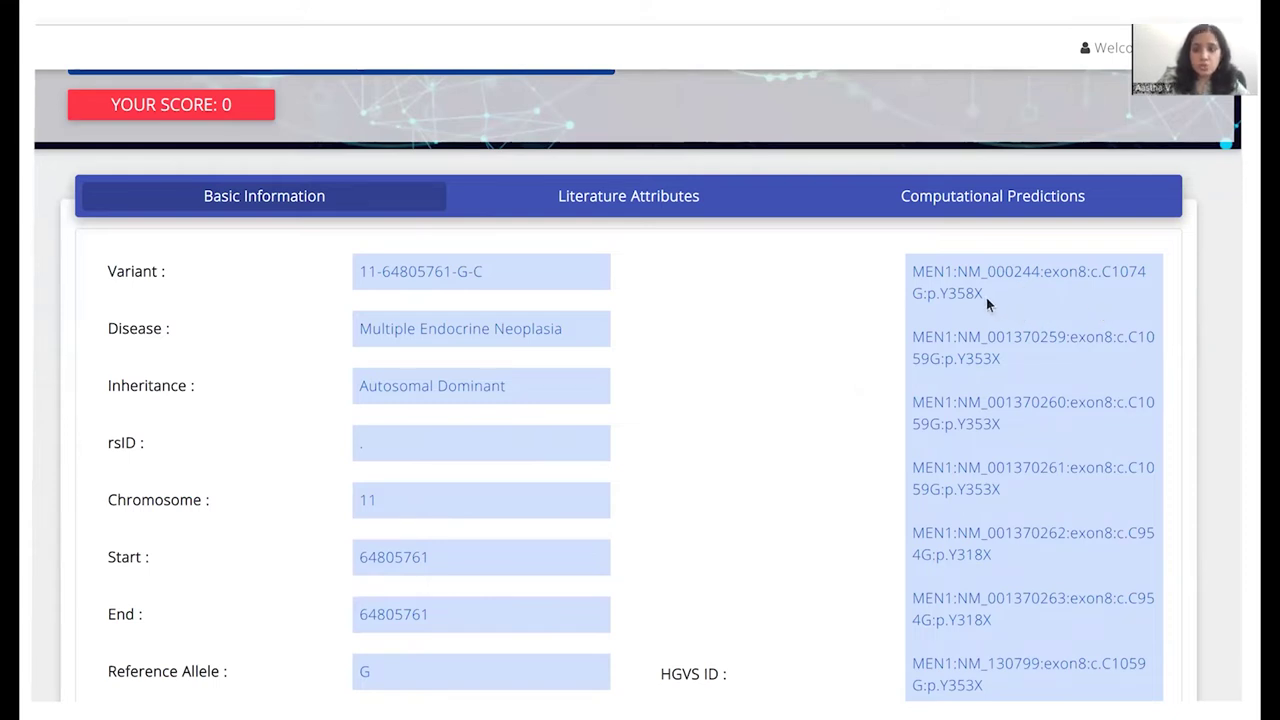
Select the Y358X change in the first HGVS ID entry and review the remaining entries
{"action": "left_click_drag", "start_coordinate": [985, 296], "coordinate": [940, 293]}
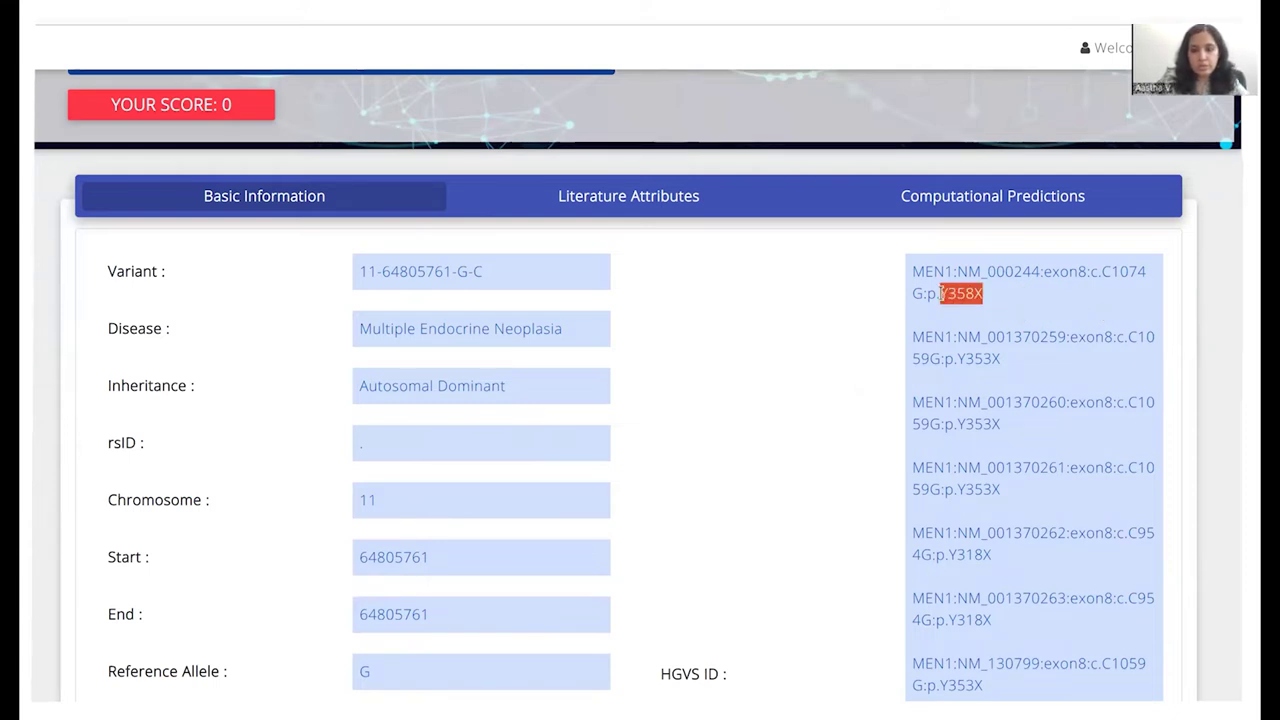
{"action": "left_click", "coordinate": [984, 302]}
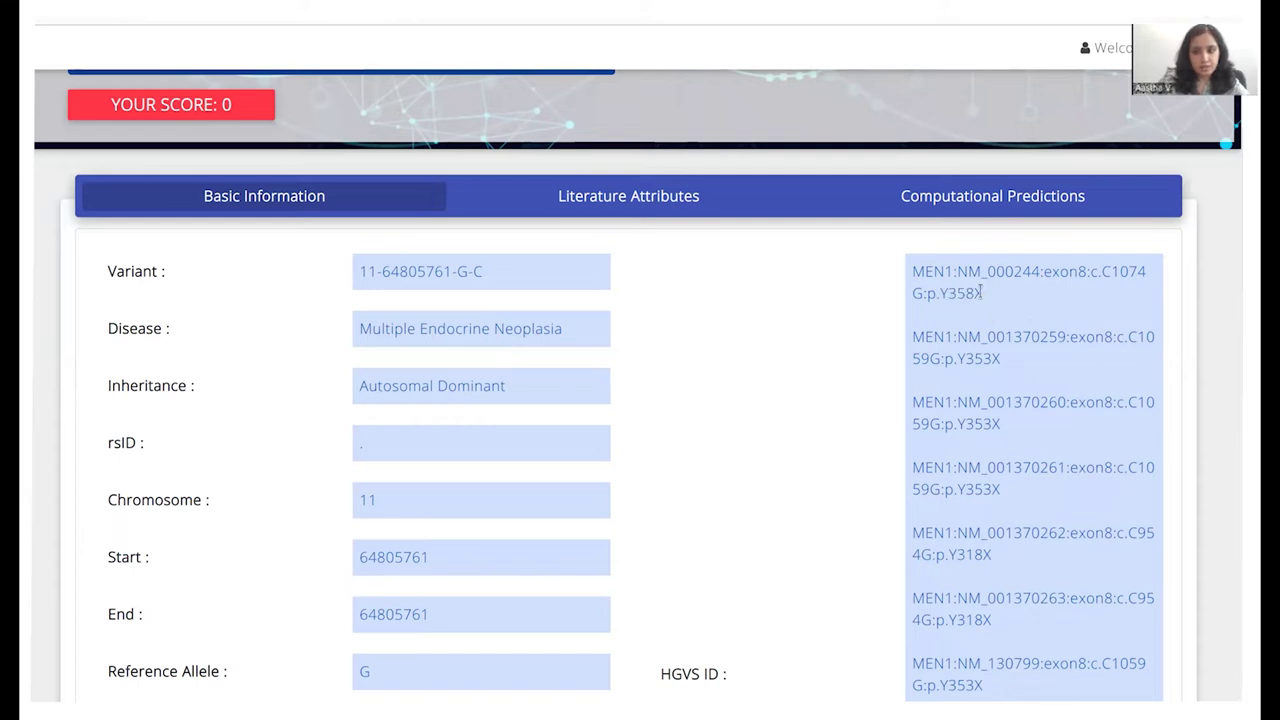
{"action": "scroll", "coordinate": [1017, 595], "scroll_direction": "down", "scroll_amount": 1}
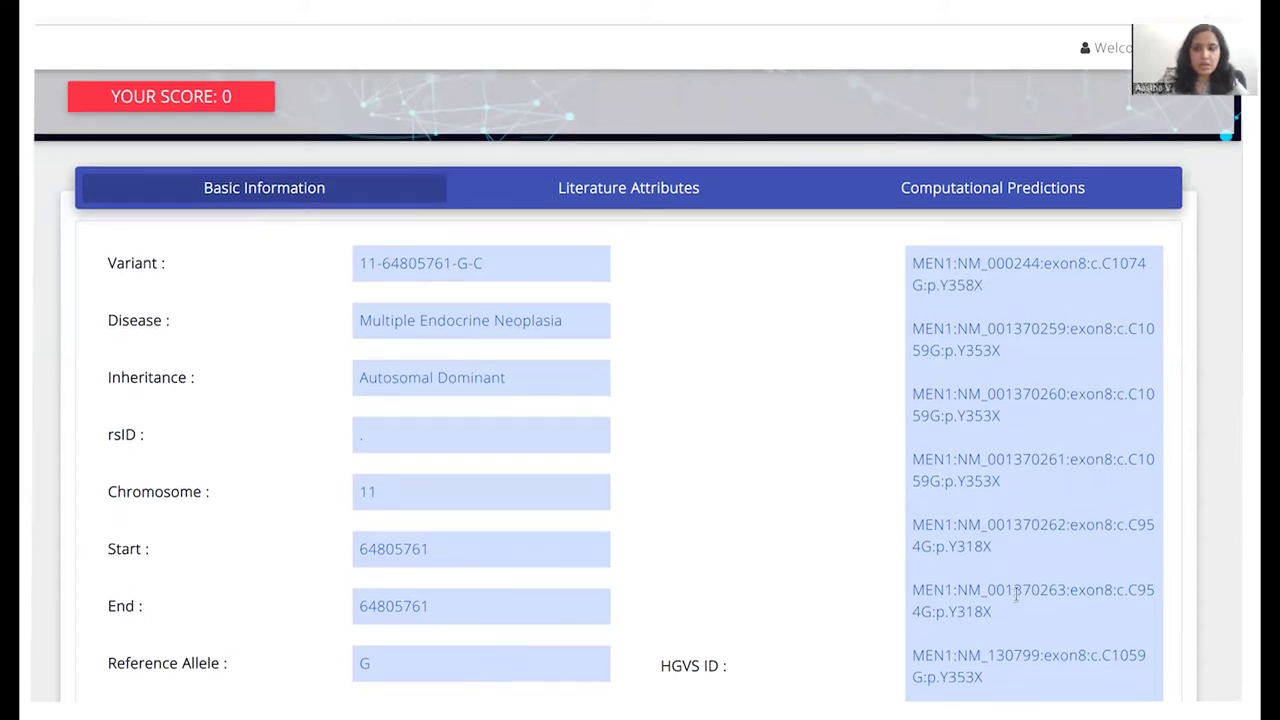
{"action": "scroll", "coordinate": [1026, 290], "scroll_direction": "down", "scroll_amount": 2}
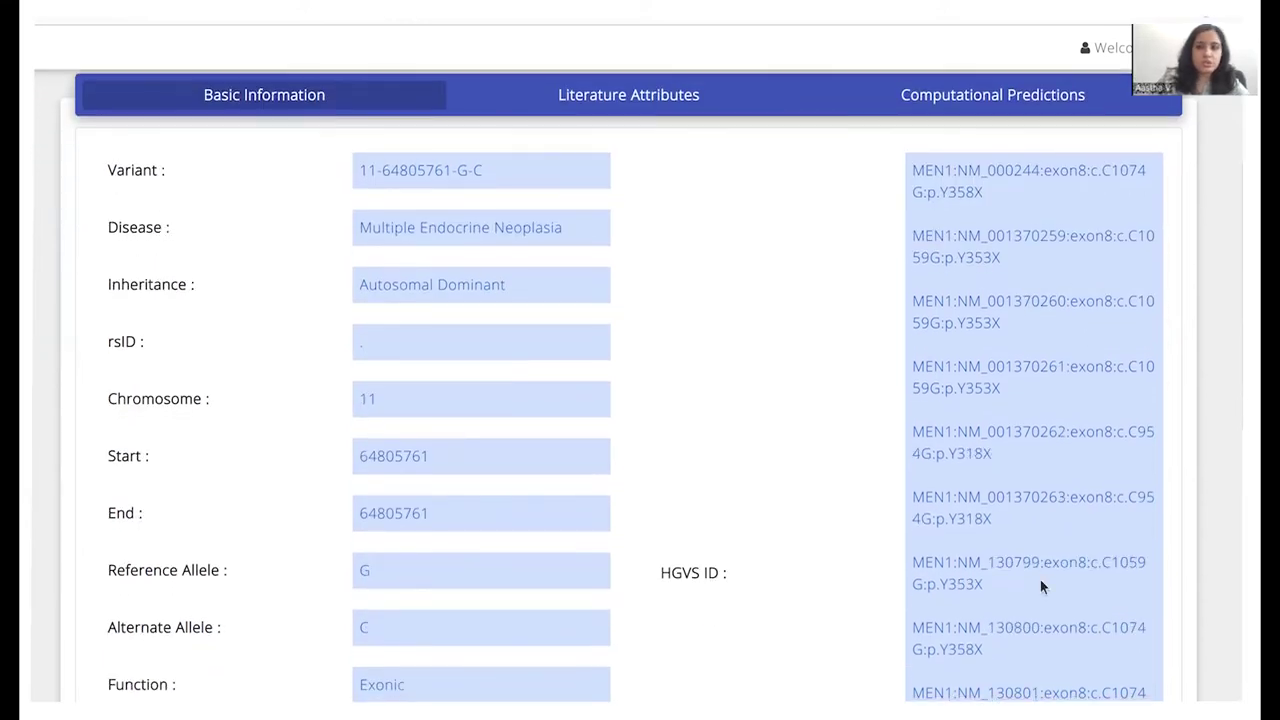
{"action": "scroll", "coordinate": [1040, 579], "scroll_direction": "down", "scroll_amount": 3}
{"action": "scroll", "coordinate": [1010, 392], "scroll_direction": "up", "scroll_amount": 5}
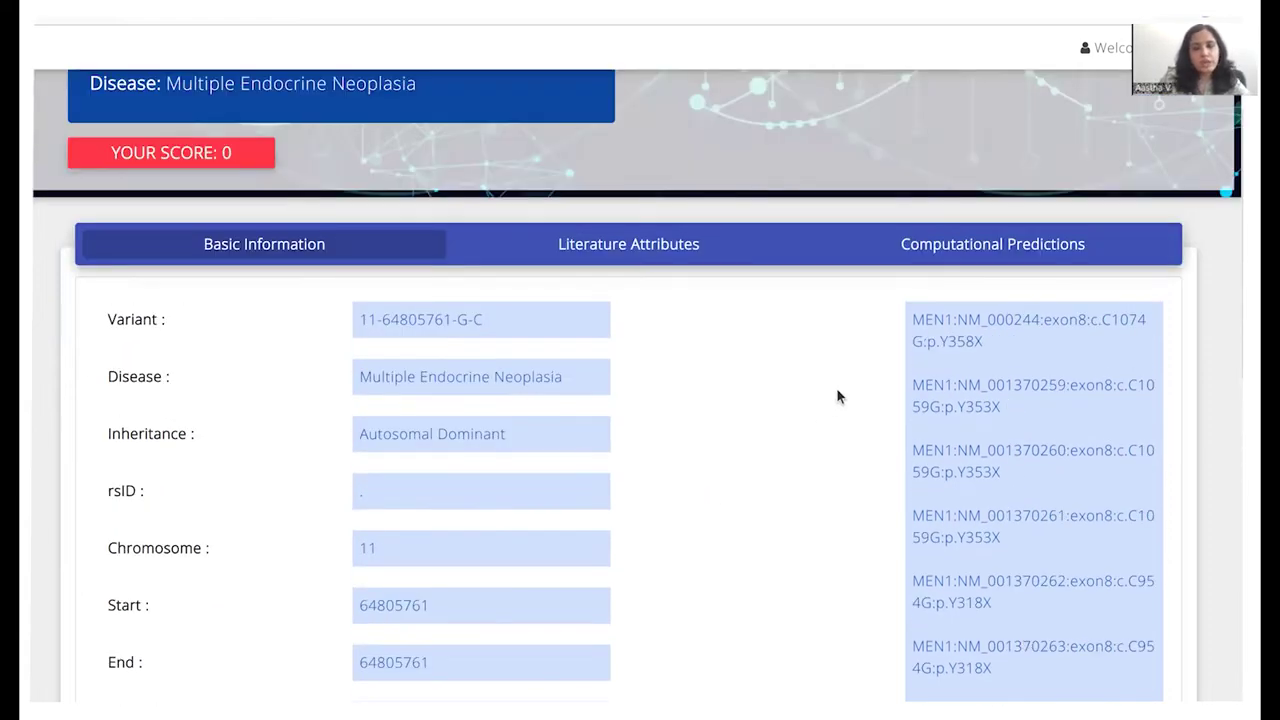
Review the Computational Predictions tab, then move to the Literature Attributes with empty PS3, BS3, PS4 tables
{"action": "left_click", "coordinate": [1000, 254]}
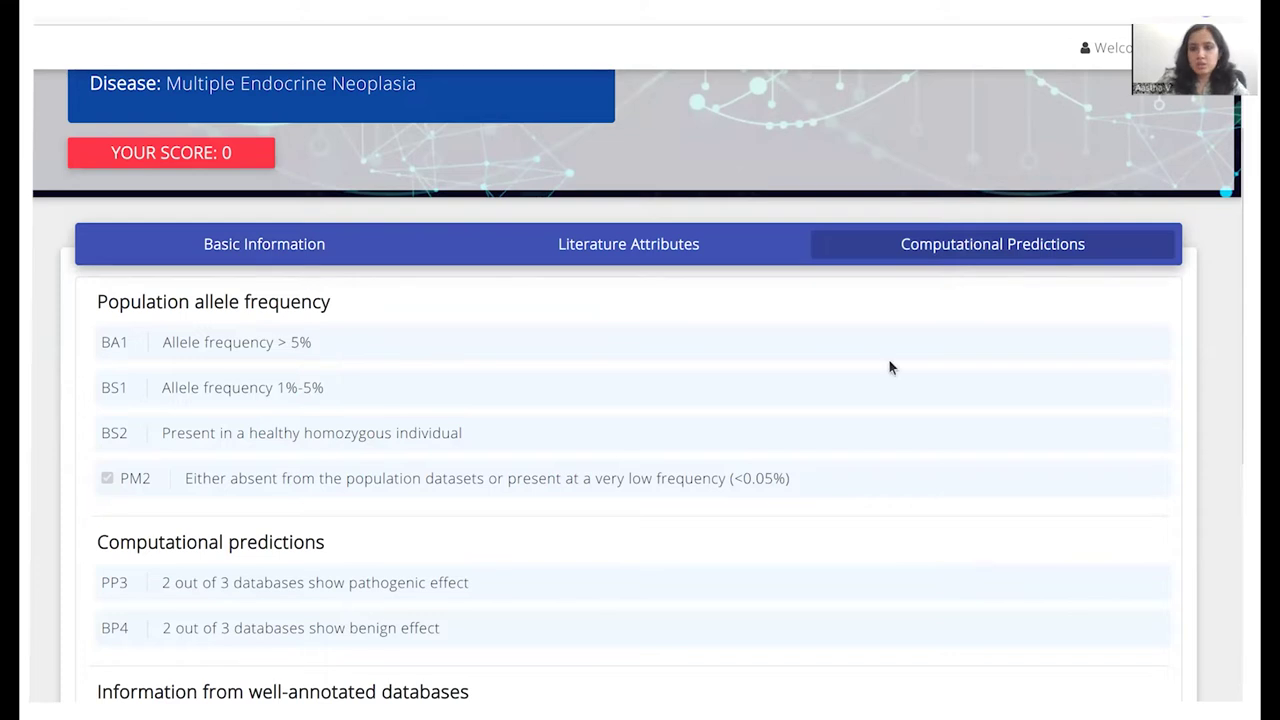
{"action": "scroll", "coordinate": [991, 436], "scroll_direction": "down", "scroll_amount": 1}
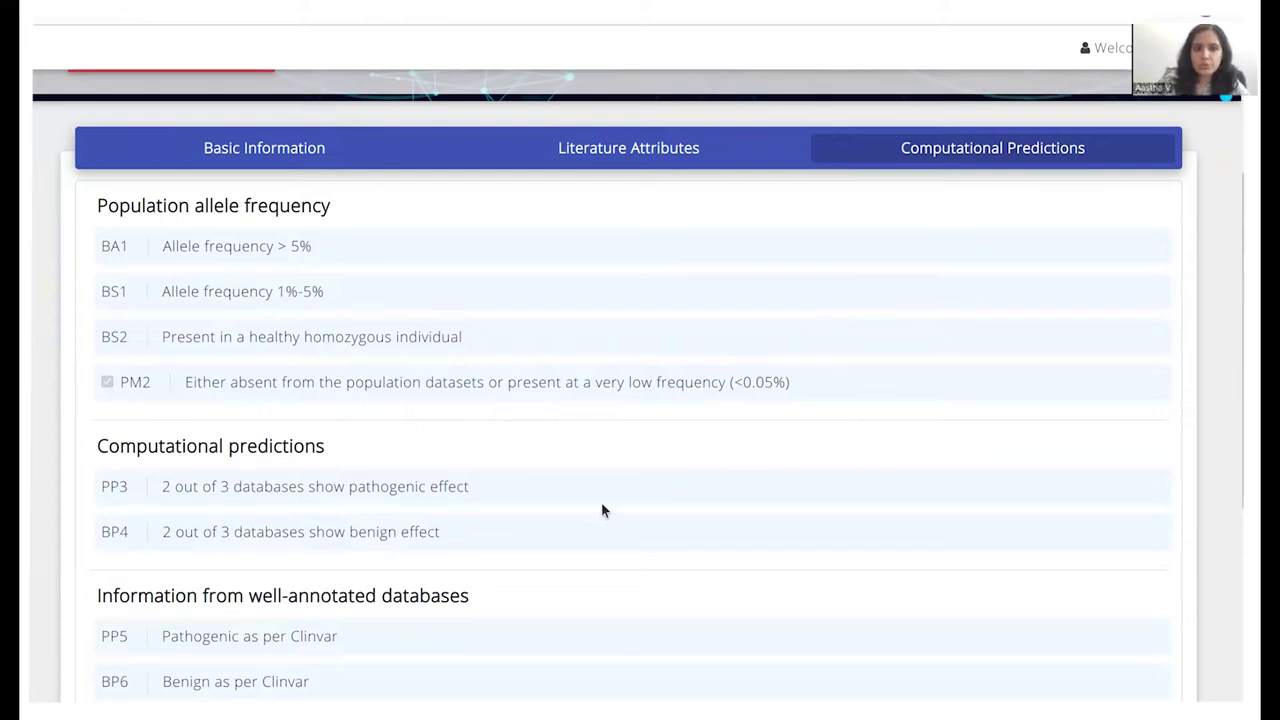
{"action": "scroll", "coordinate": [613, 513], "scroll_direction": "down", "scroll_amount": 1}
{"action": "scroll", "coordinate": [613, 513], "scroll_direction": "down", "scroll_amount": 3}
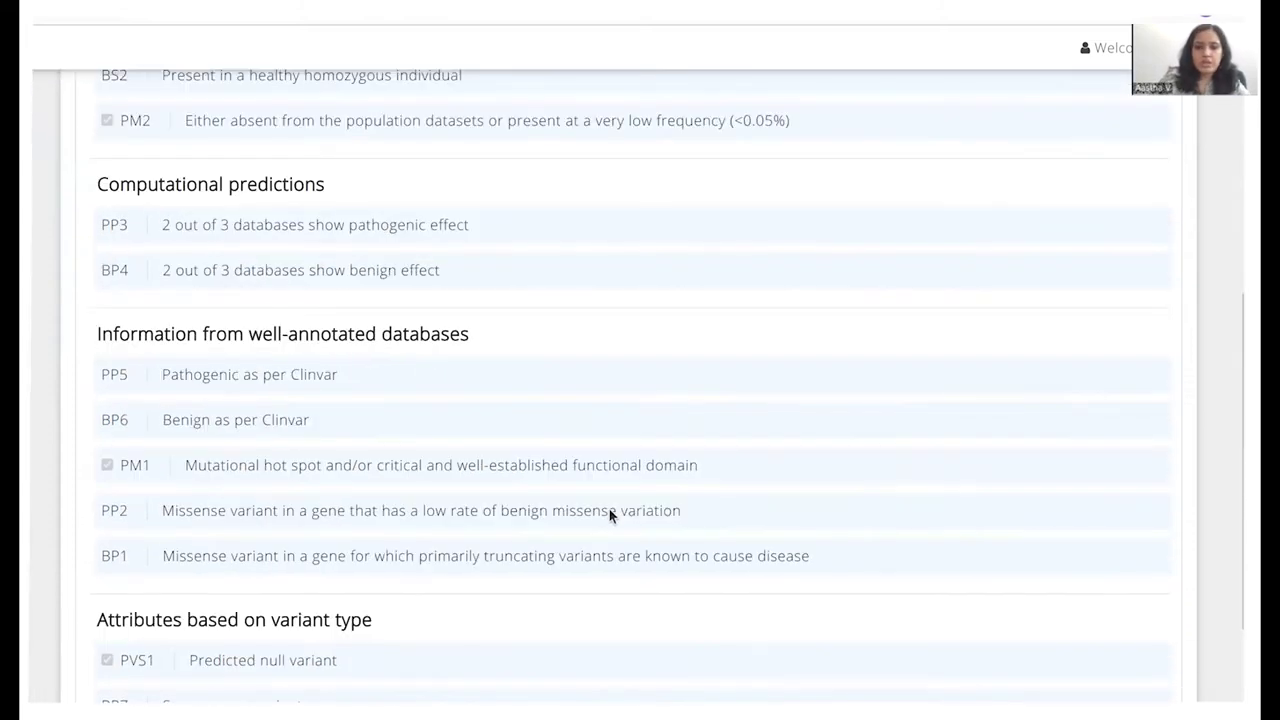
{"action": "scroll", "coordinate": [606, 508], "scroll_direction": "up", "scroll_amount": 5}
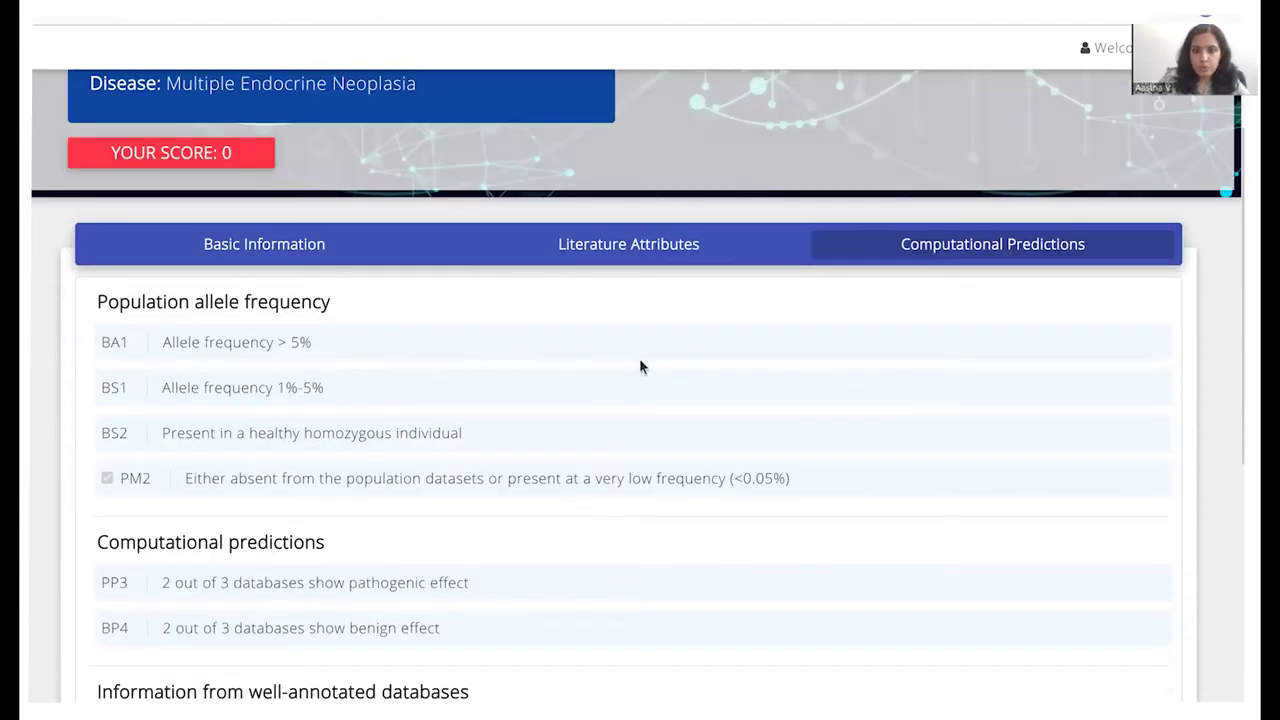
{"action": "left_click", "coordinate": [631, 250]}
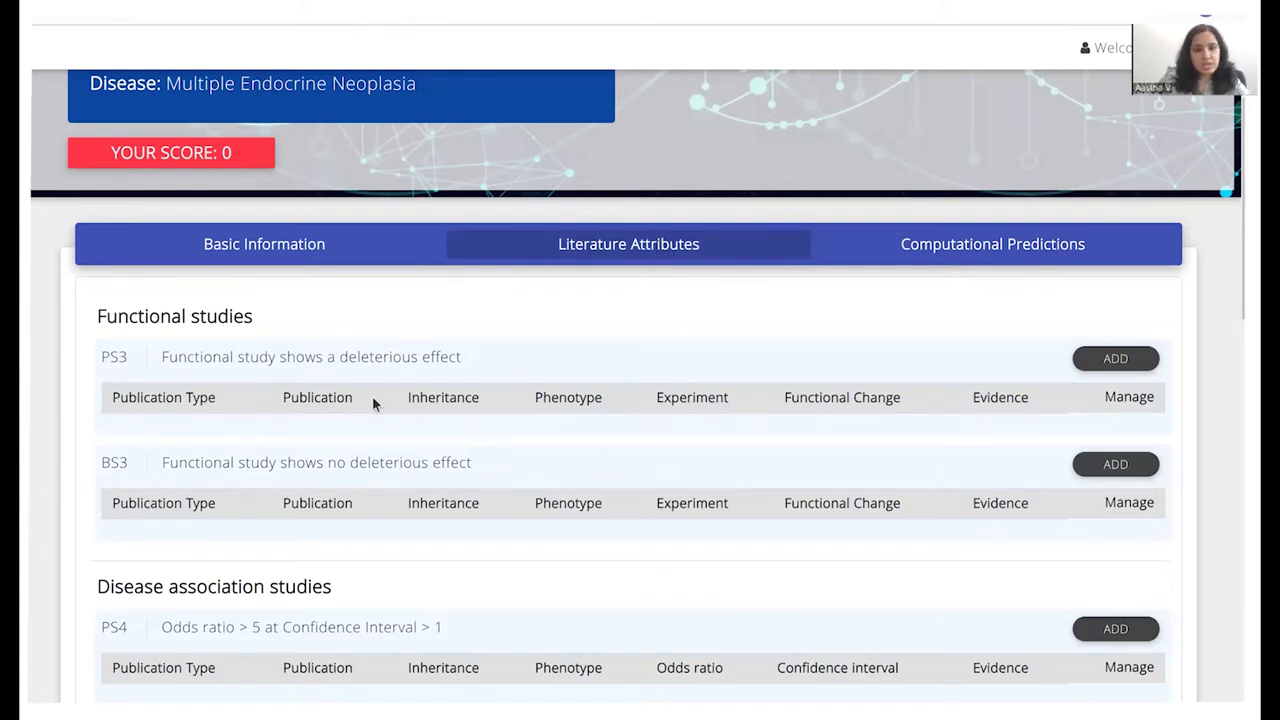
{"action": "scroll", "coordinate": [262, 345], "scroll_direction": "down", "scroll_amount": 1}
{"action": "scroll", "coordinate": [257, 332], "scroll_direction": "down", "scroll_amount": 1}
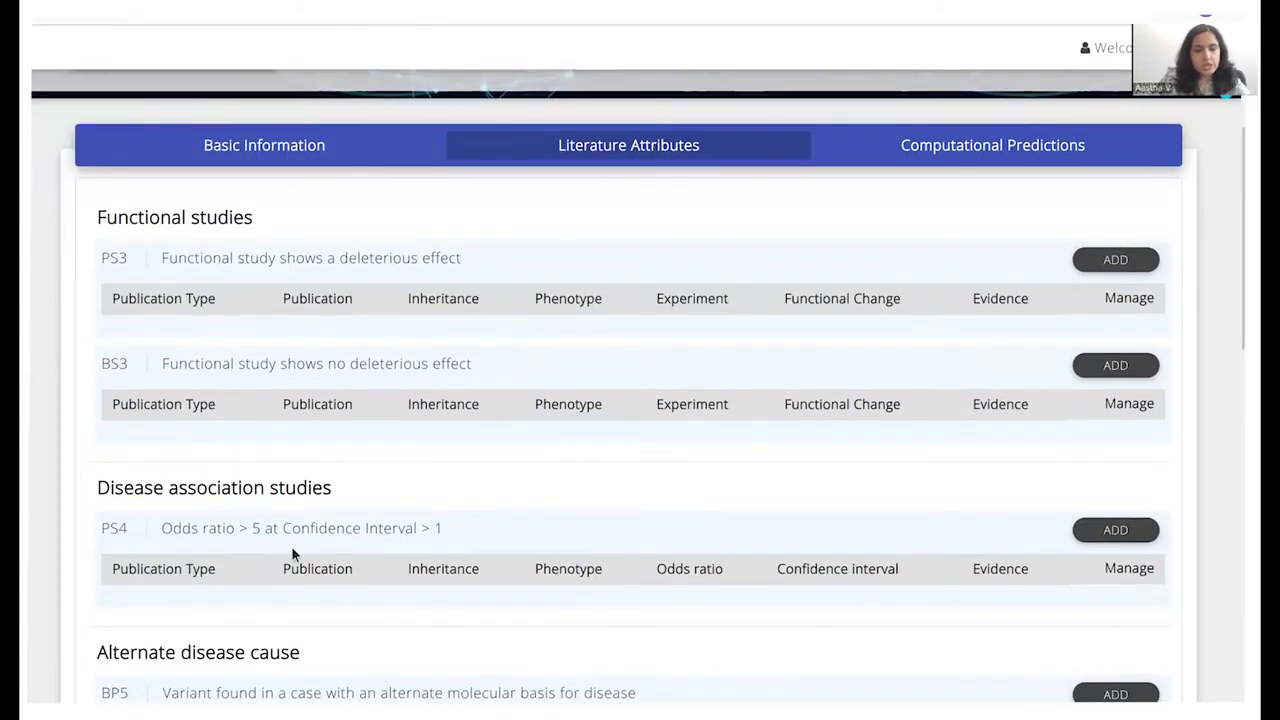
{"action": "scroll", "coordinate": [190, 490], "scroll_direction": "down", "scroll_amount": 1}
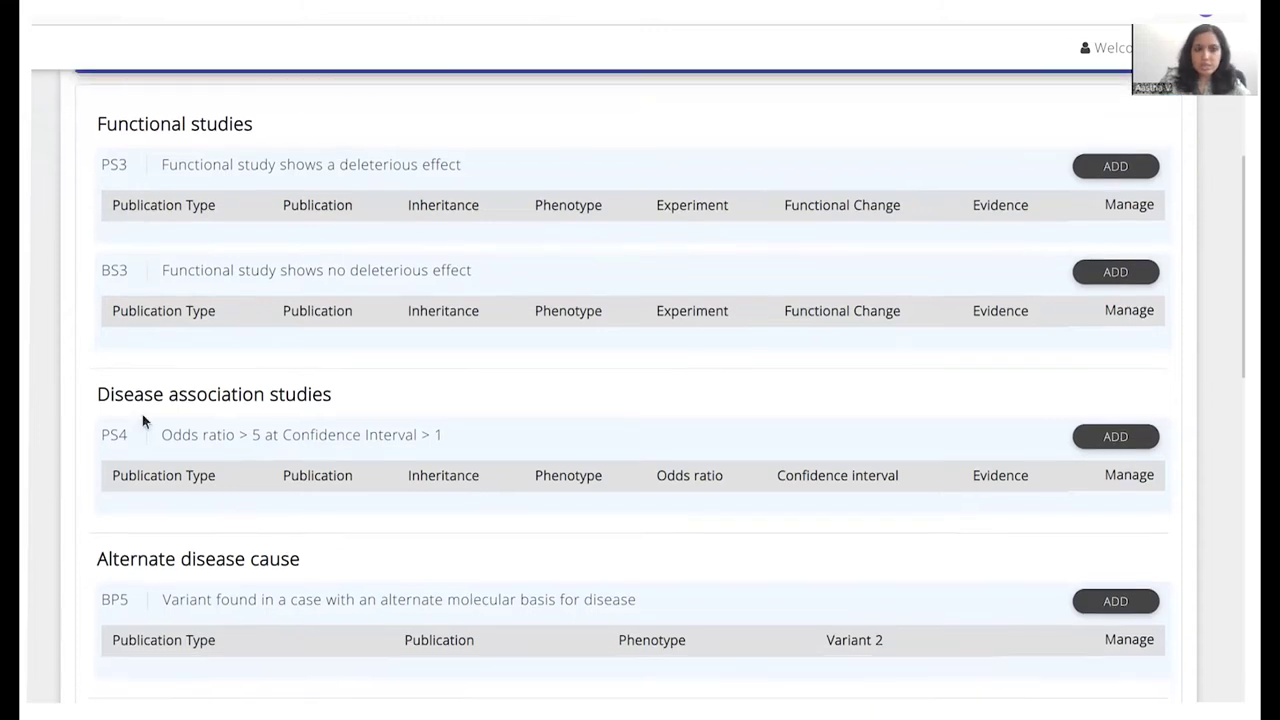
{"action": "scroll", "coordinate": [358, 457], "scroll_direction": "down", "scroll_amount": 1}
{"action": "scroll", "coordinate": [358, 459], "scroll_direction": "down", "scroll_amount": 4}
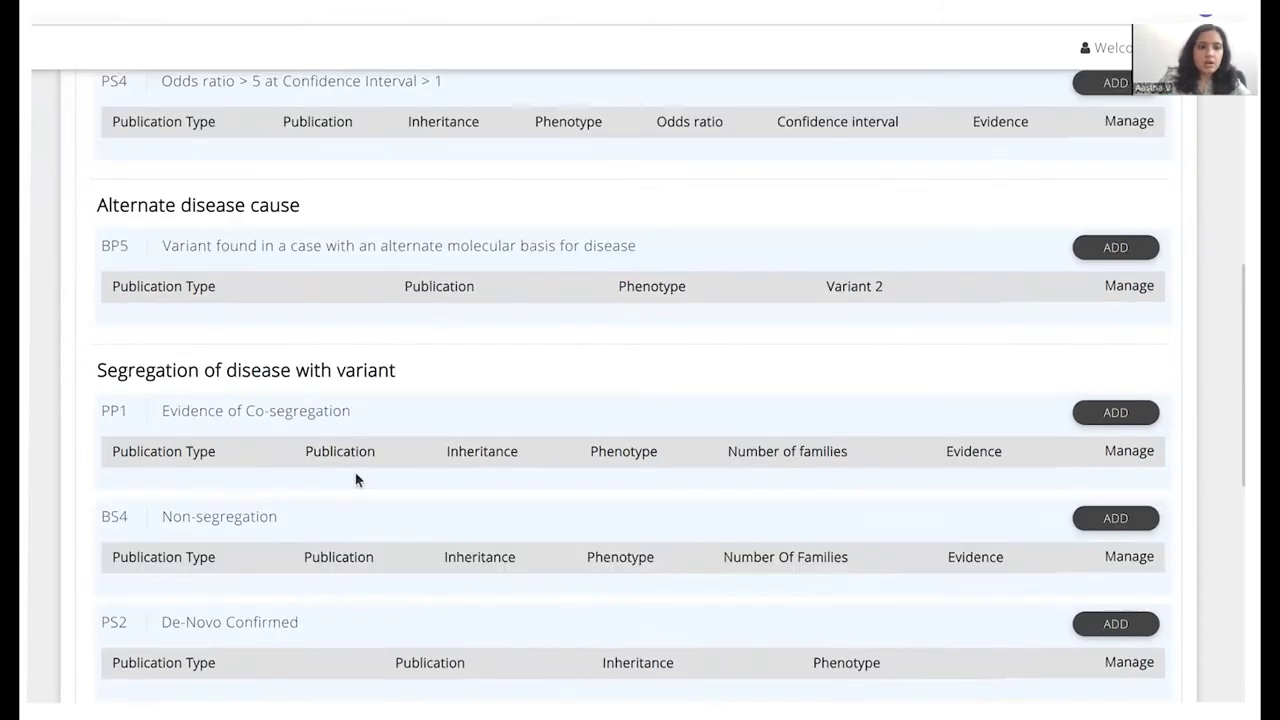
{"action": "scroll", "coordinate": [356, 478], "scroll_direction": "down", "scroll_amount": 5}
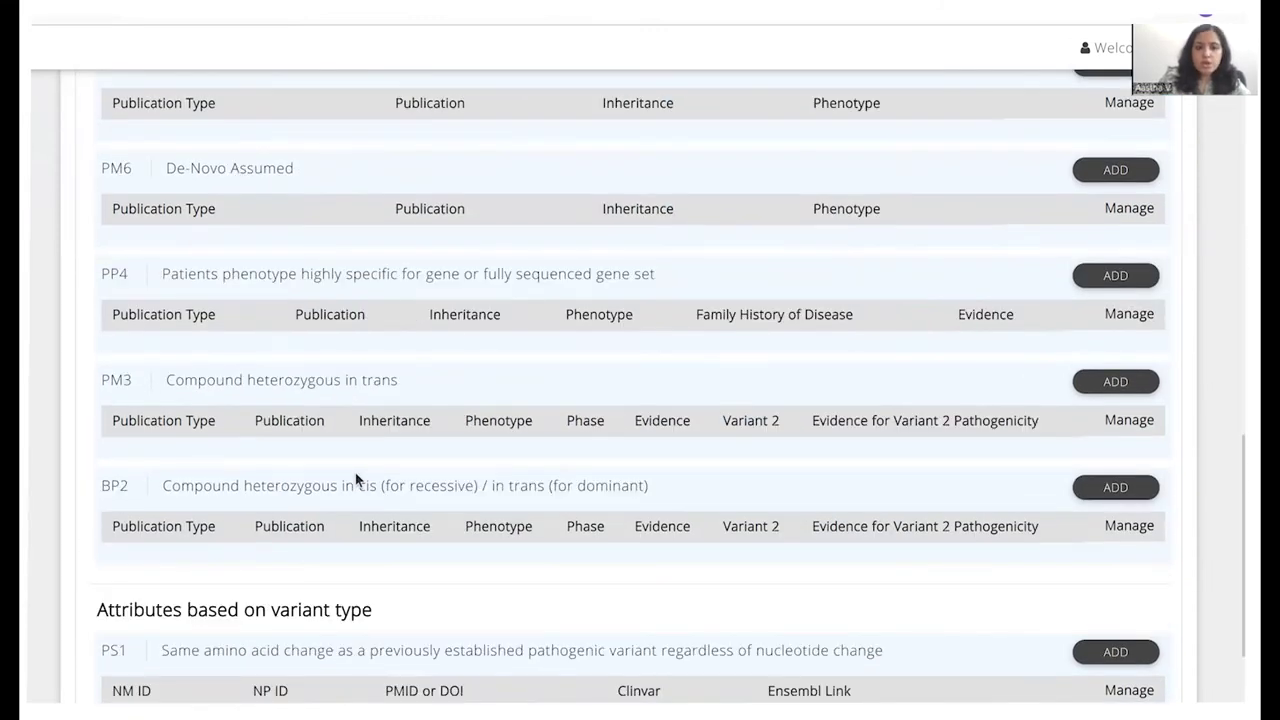
{"action": "scroll", "coordinate": [357, 477], "scroll_direction": "down", "scroll_amount": 1}
{"action": "scroll", "coordinate": [647, 612], "scroll_direction": "down", "scroll_amount": 2}
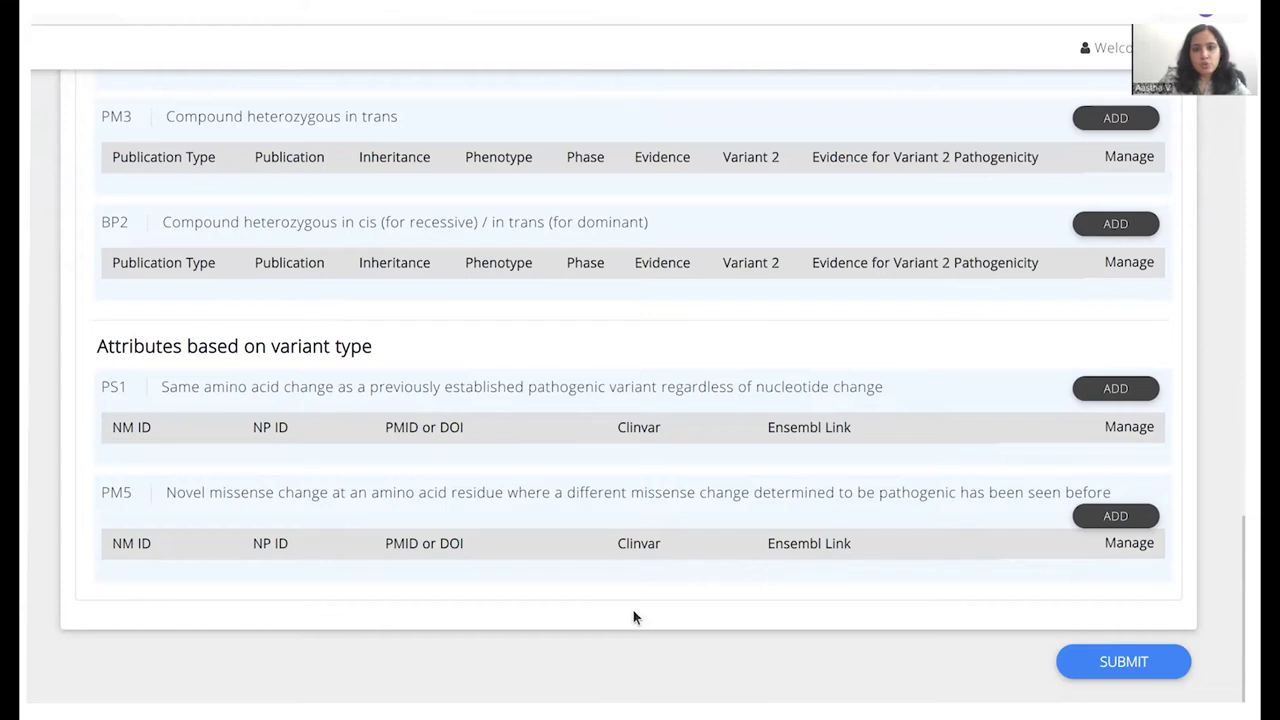
{"action": "scroll", "coordinate": [633, 617], "scroll_direction": "up", "scroll_amount": 8}
{"action": "scroll", "coordinate": [571, 571], "scroll_direction": "up", "scroll_amount": 5}
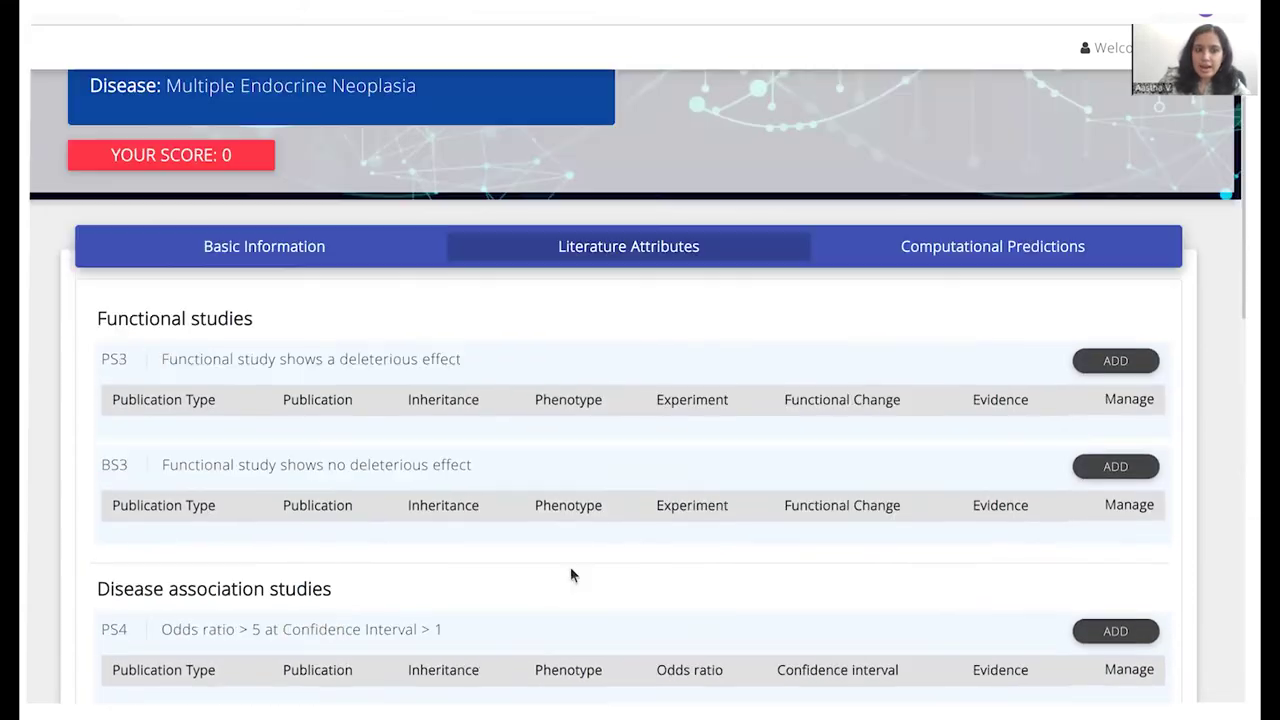
{"action": "scroll", "coordinate": [570, 566], "scroll_direction": "up", "scroll_amount": 2}
{"action": "scroll", "coordinate": [1016, 458], "scroll_direction": "down", "scroll_amount": 1}
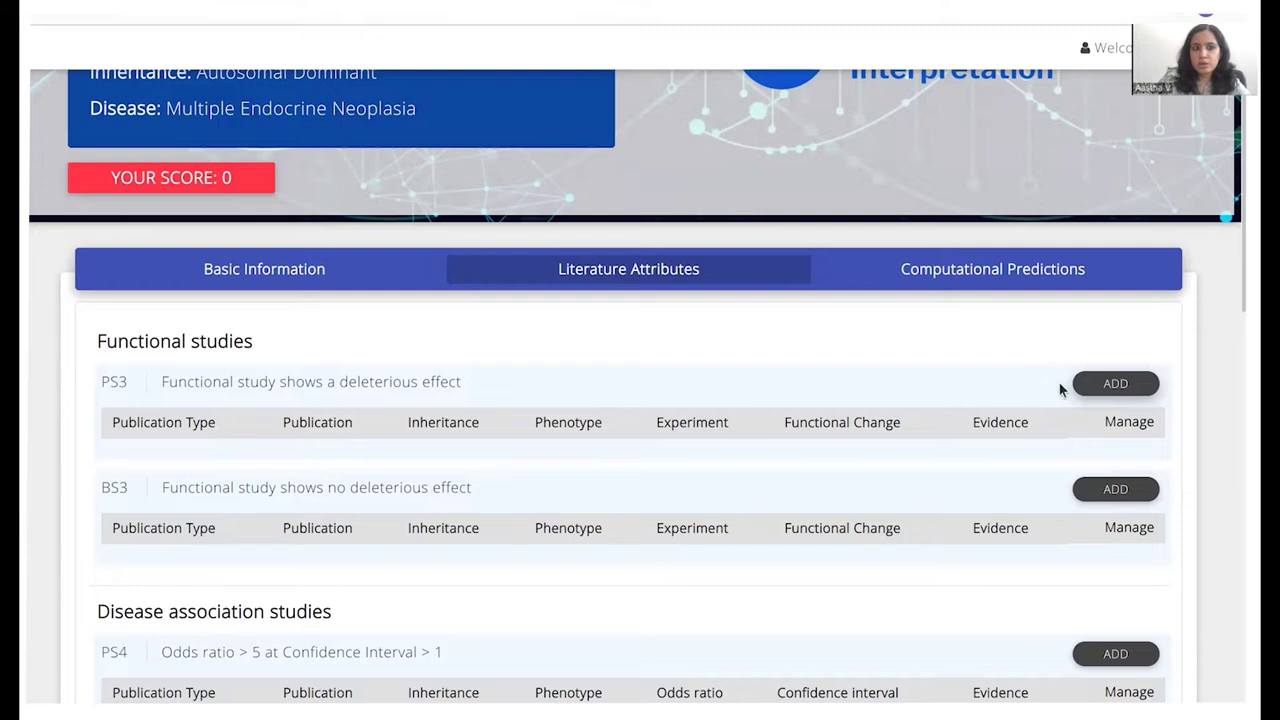
{"action": "scroll", "coordinate": [703, 512], "scroll_direction": "down", "scroll_amount": 1}
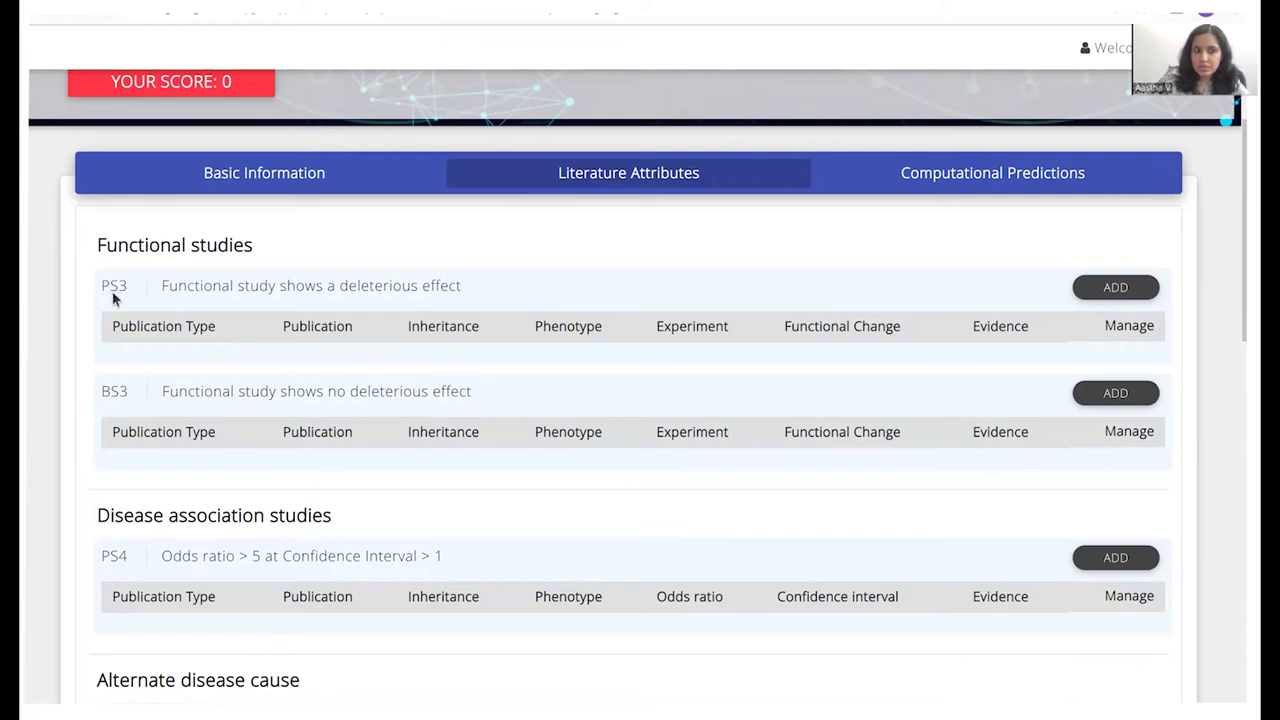
{"action": "left_click_drag", "start_coordinate": [163, 291], "coordinate": [355, 305]}
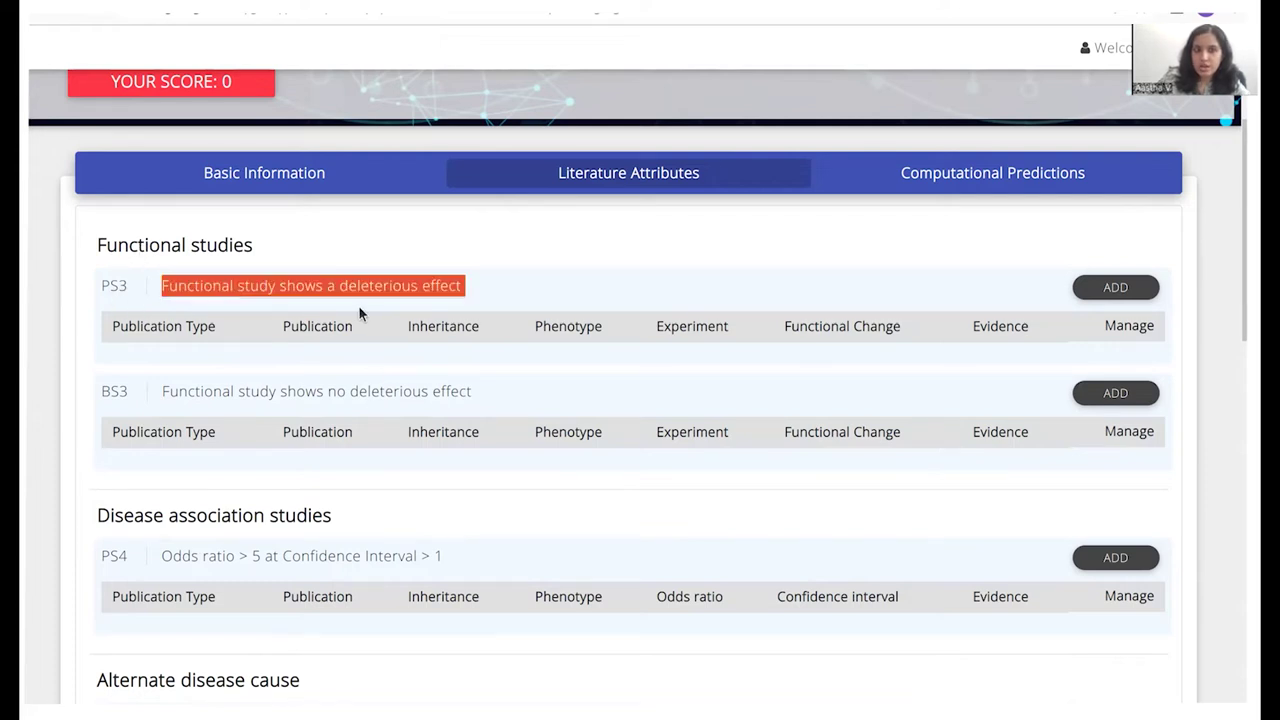
{"action": "left_click", "coordinate": [373, 367]}
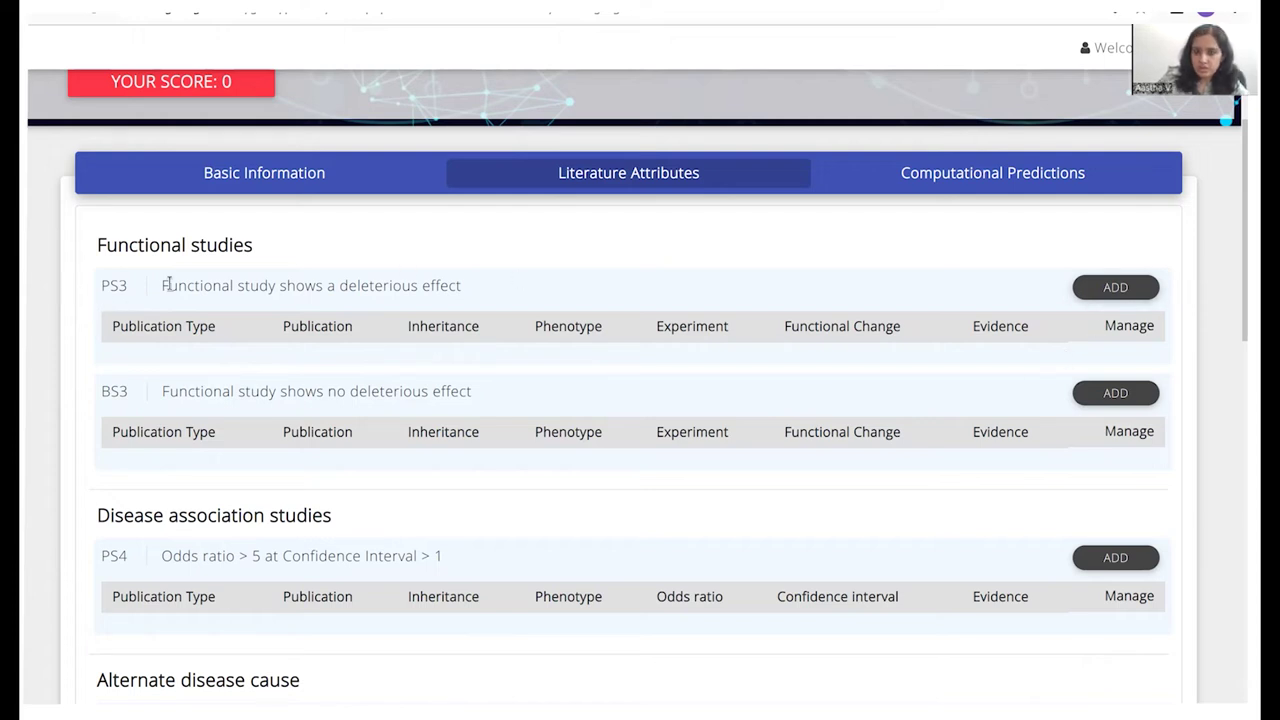
Add a PS3 functional-study entry with identifier type PMID and number 123
{"action": "left_click", "coordinate": [1113, 288]}
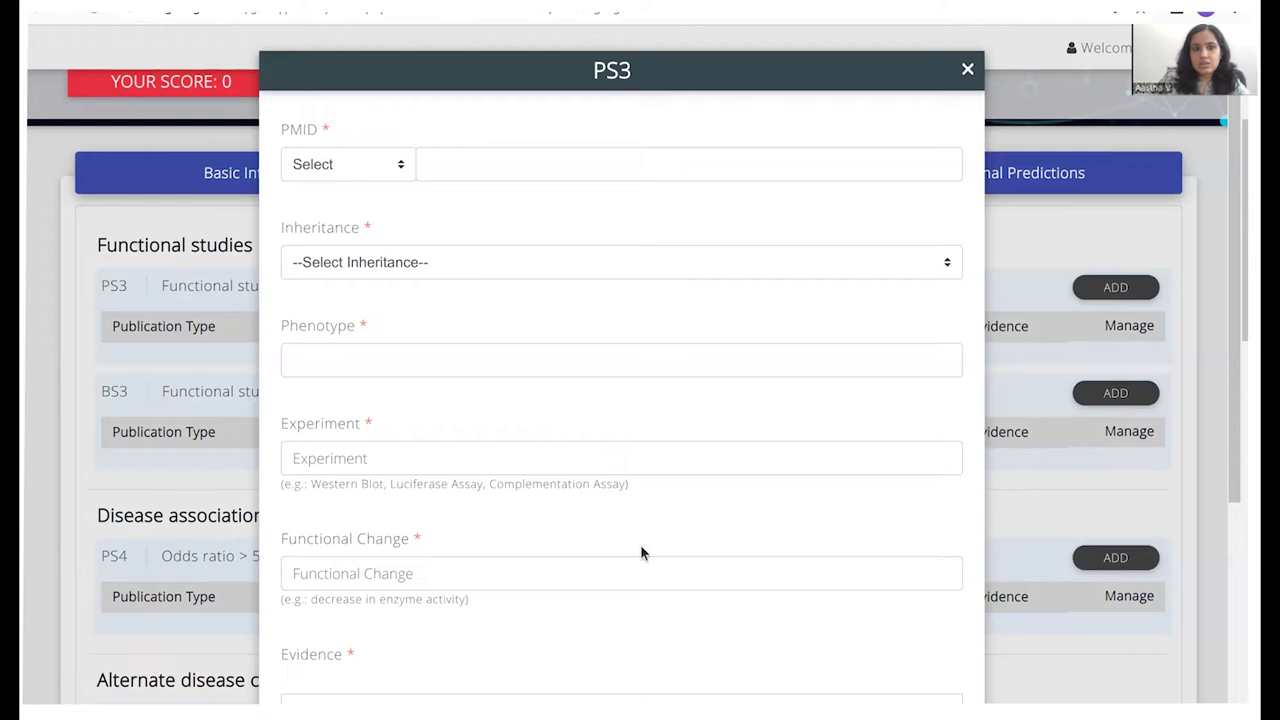
{"action": "scroll", "coordinate": [718, 632], "scroll_direction": "down", "scroll_amount": 2}
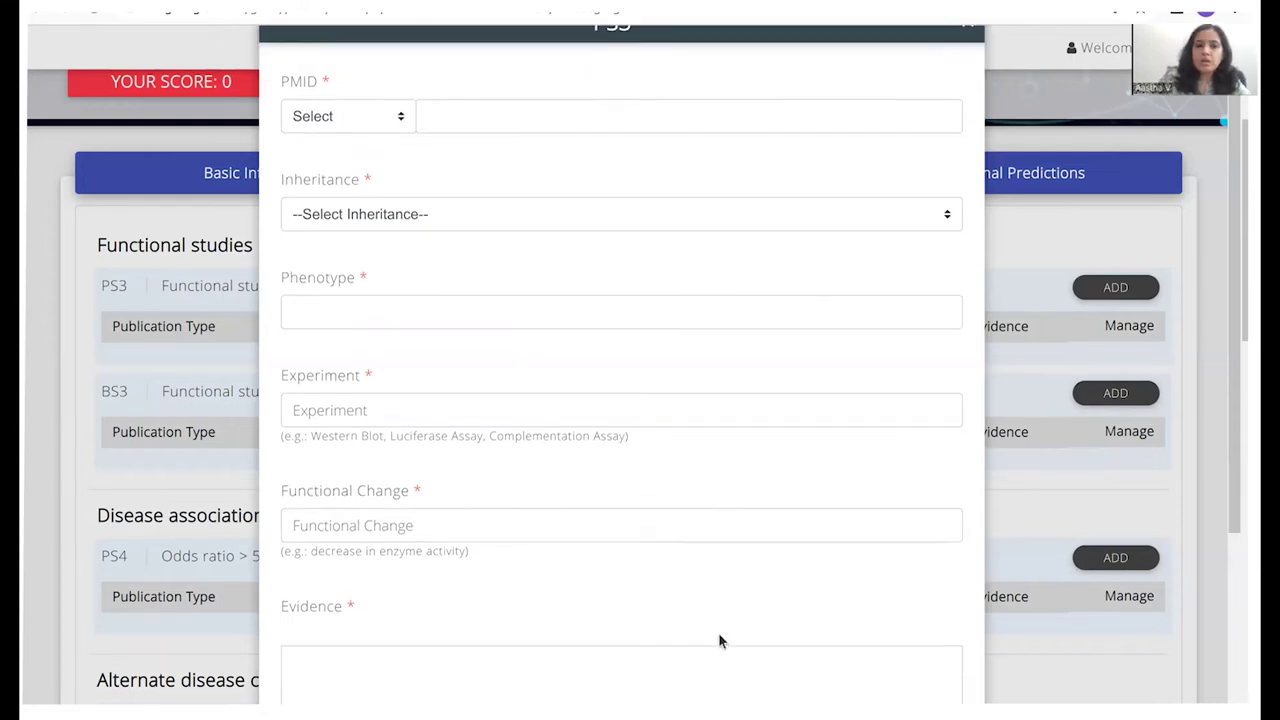
{"action": "scroll", "coordinate": [718, 632], "scroll_direction": "up", "scroll_amount": 2}
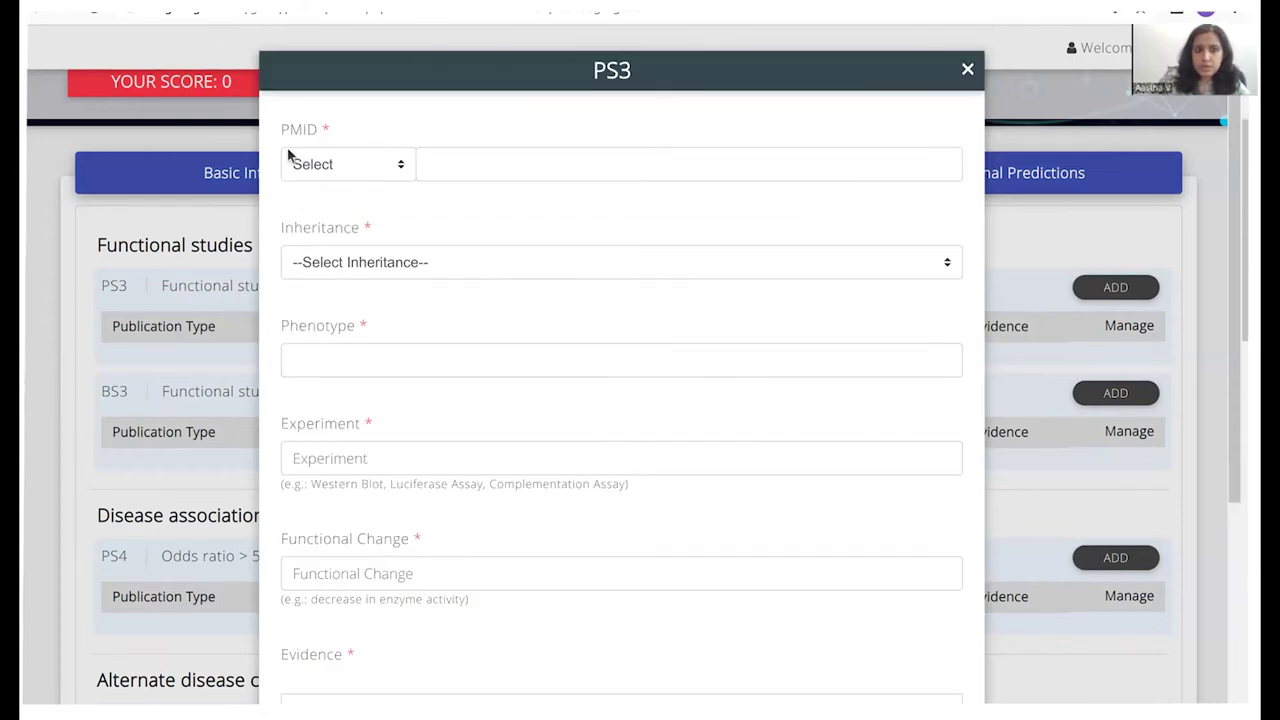
{"action": "left_click", "coordinate": [364, 175]}
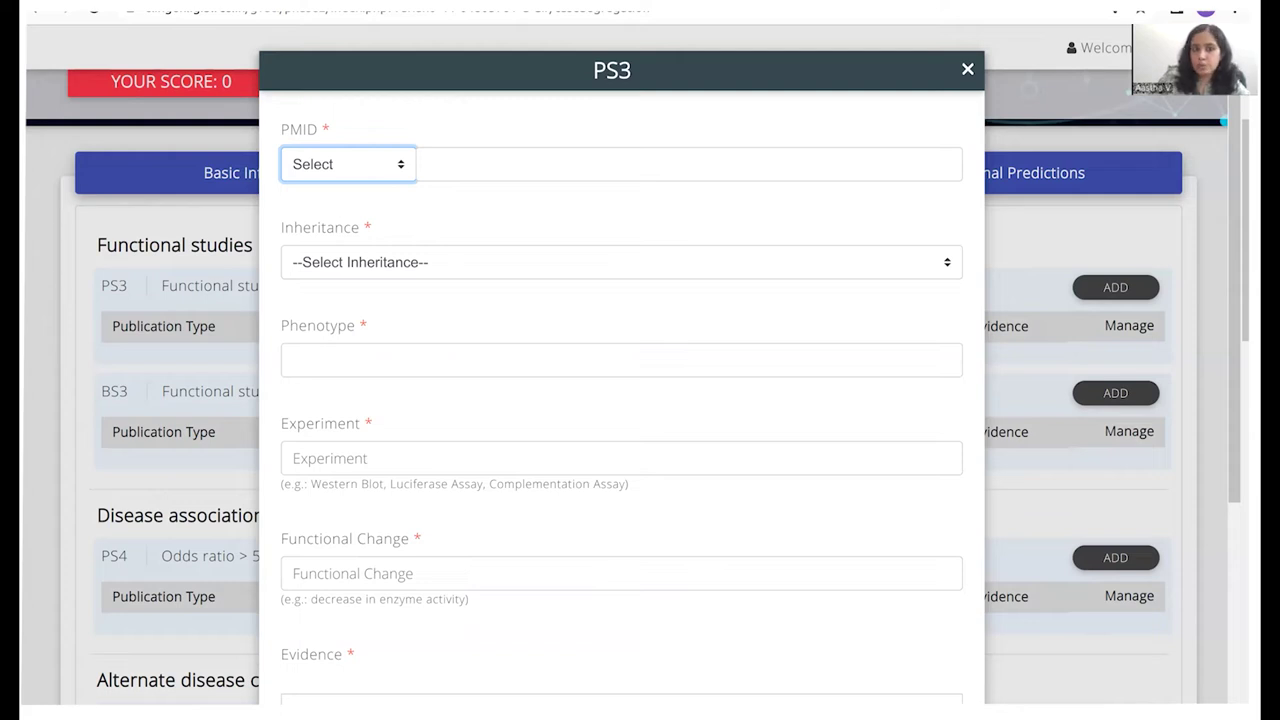
{"action": "left_click", "coordinate": [370, 218]}
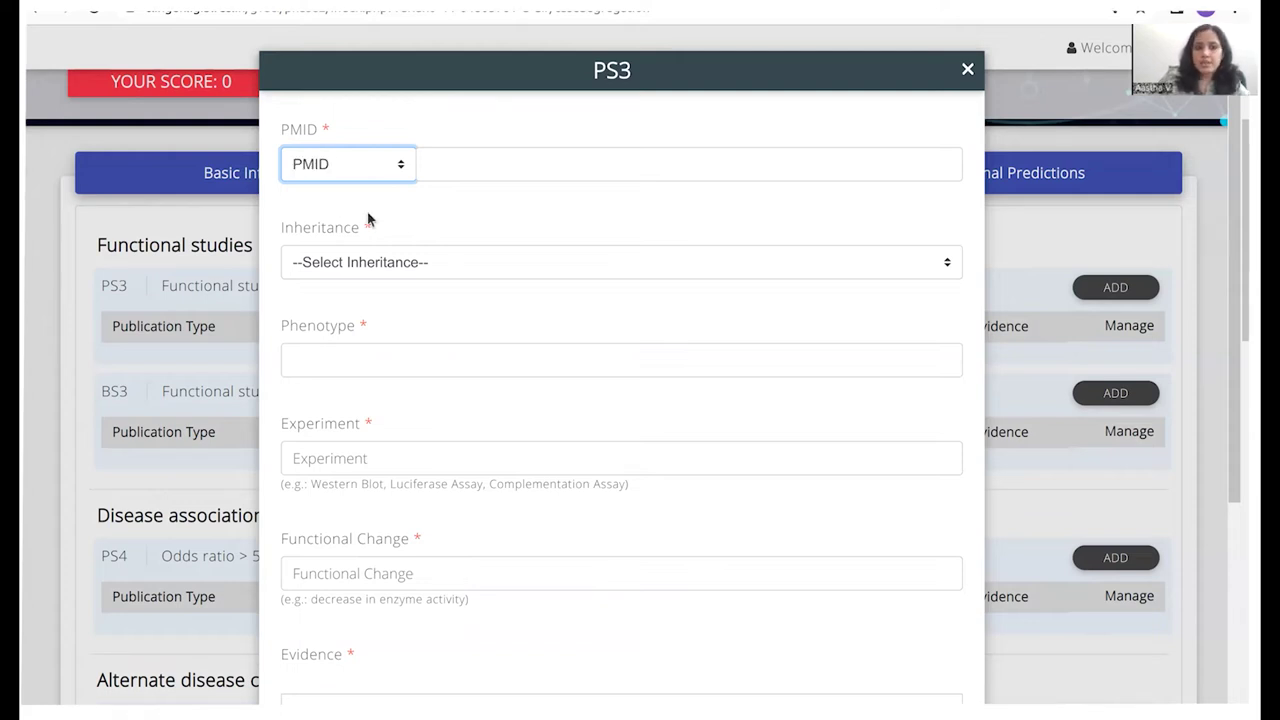
{"action": "left_click", "coordinate": [452, 166]}
{"action": "type", "text": "123"}
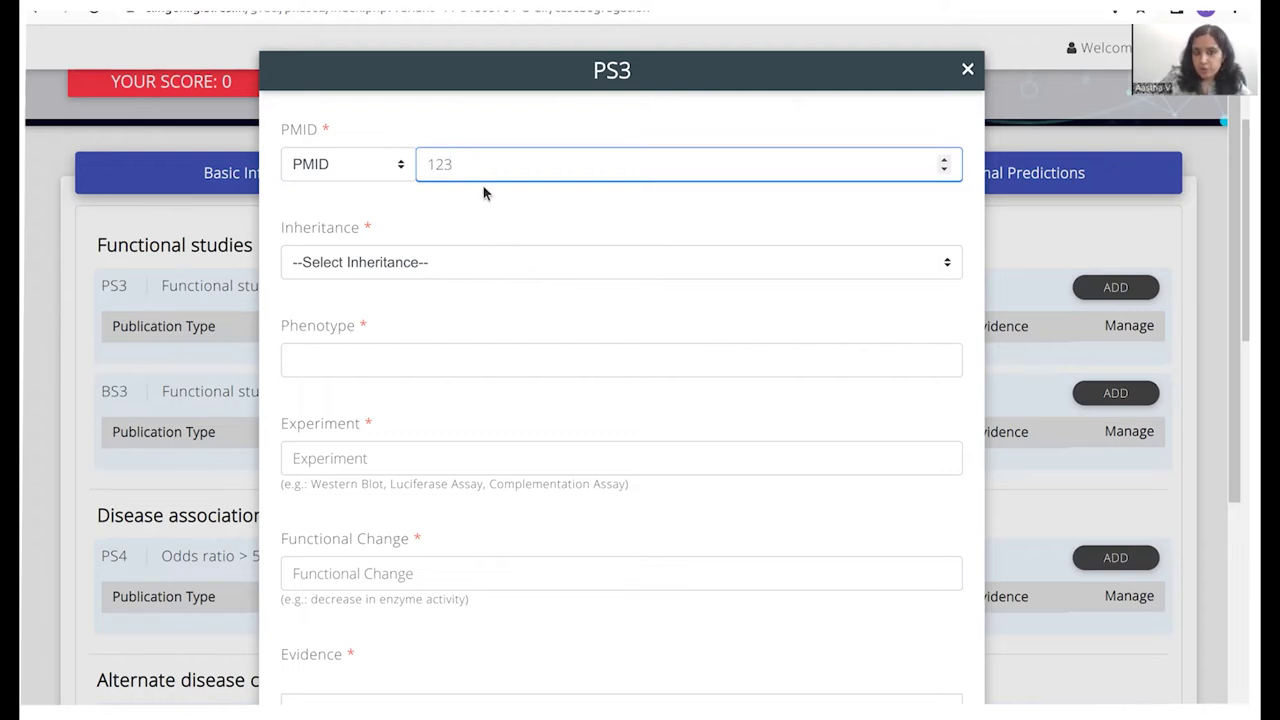
Set inheritance to Autosomal Dominant, phenotype 'abc' and experiment 'Western Blot'
{"action": "left_click", "coordinate": [455, 268]}
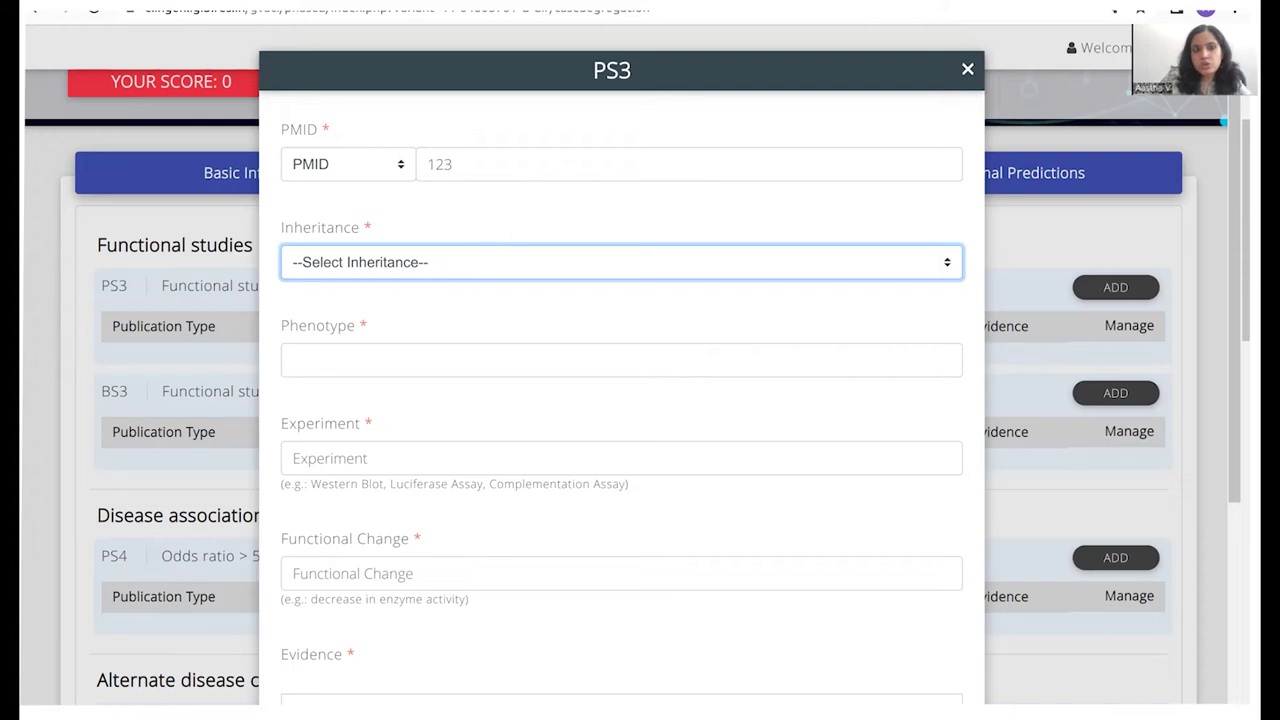
{"action": "left_click", "coordinate": [430, 317]}
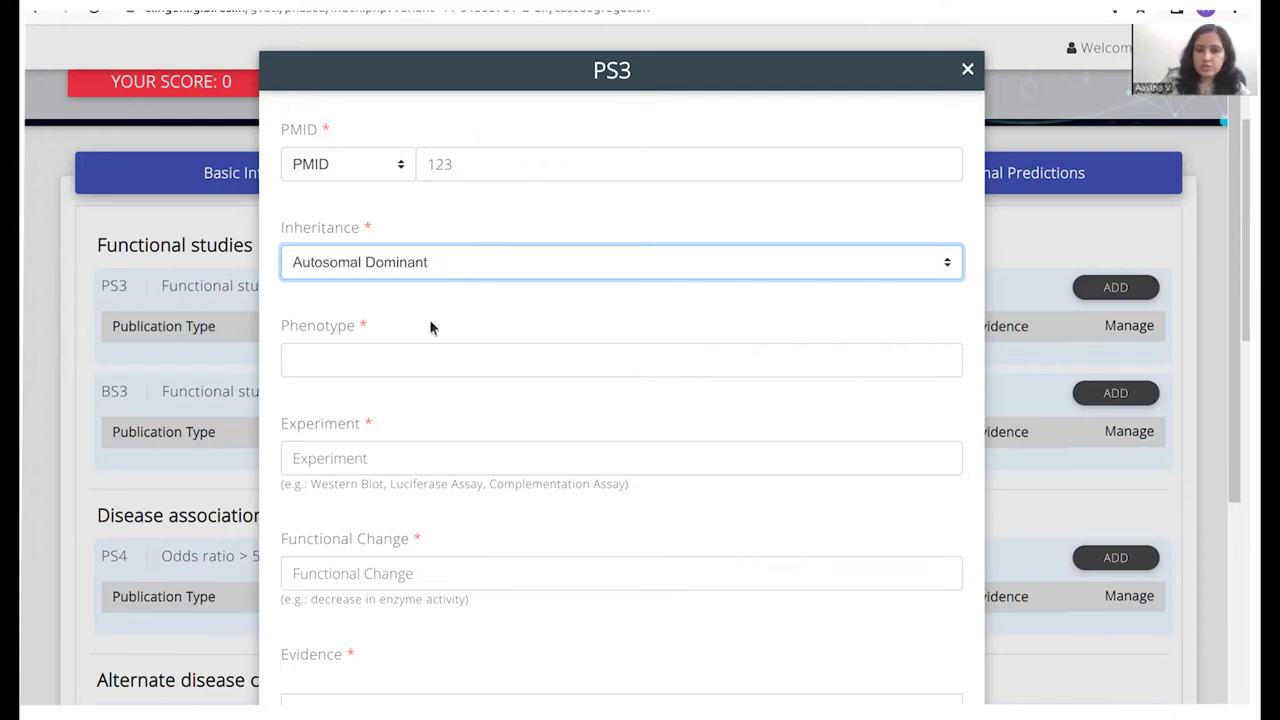
{"action": "left_click", "coordinate": [491, 356]}
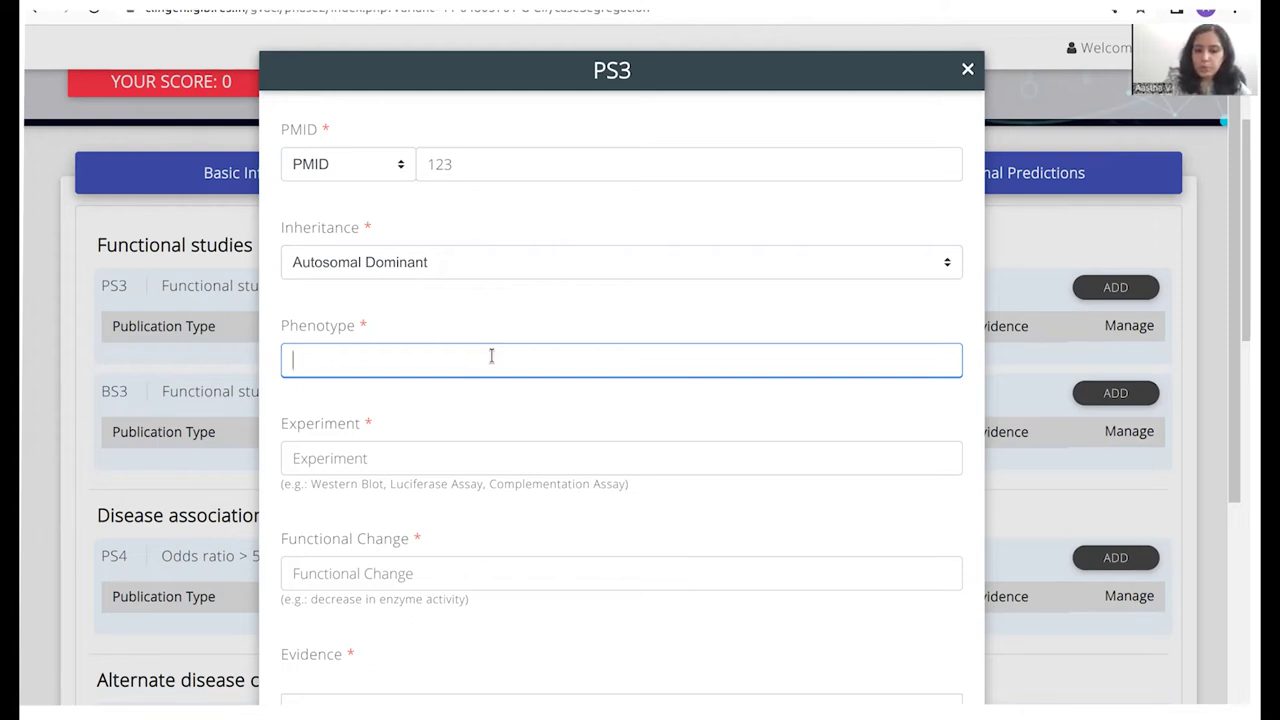
{"action": "type", "text": "abc"}
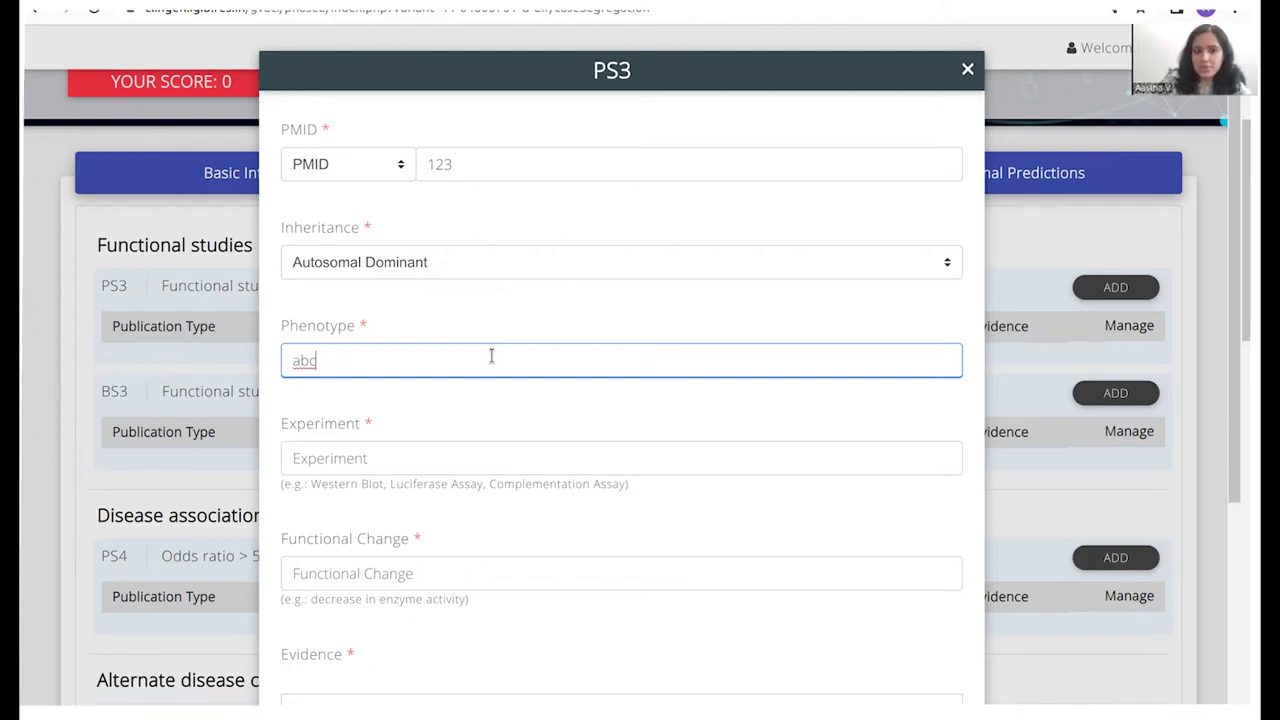
{"action": "scroll", "coordinate": [534, 397], "scroll_direction": "down", "scroll_amount": 3}
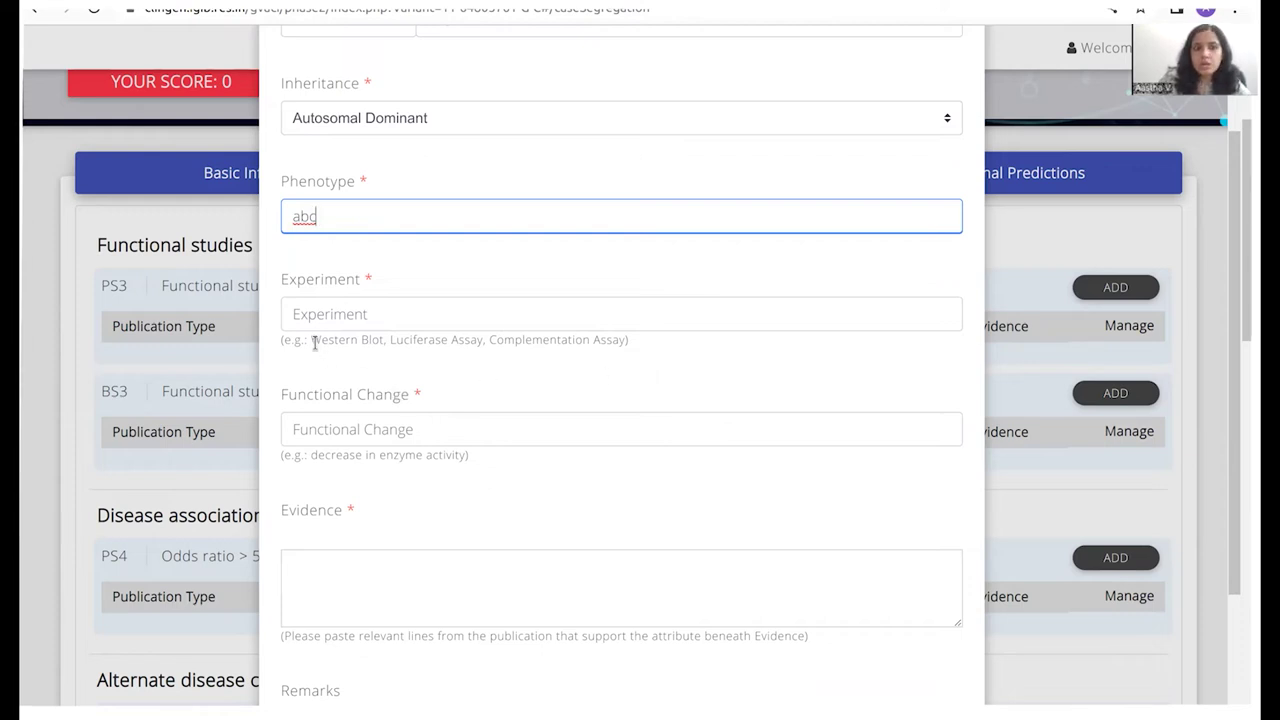
{"action": "left_click_drag", "start_coordinate": [311, 342], "coordinate": [385, 342]}
{"action": "key", "text": "ctrl+c"}
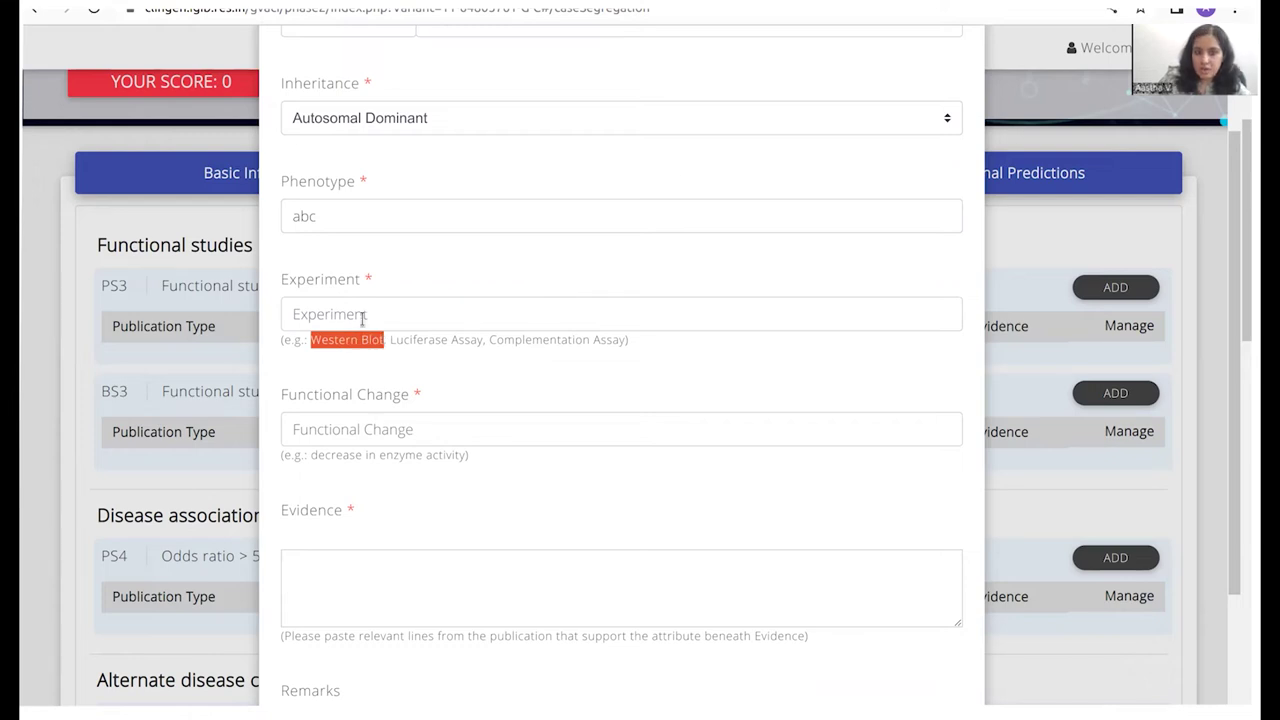
{"action": "left_click", "coordinate": [362, 317]}
{"action": "key", "text": "ctrl+v"}
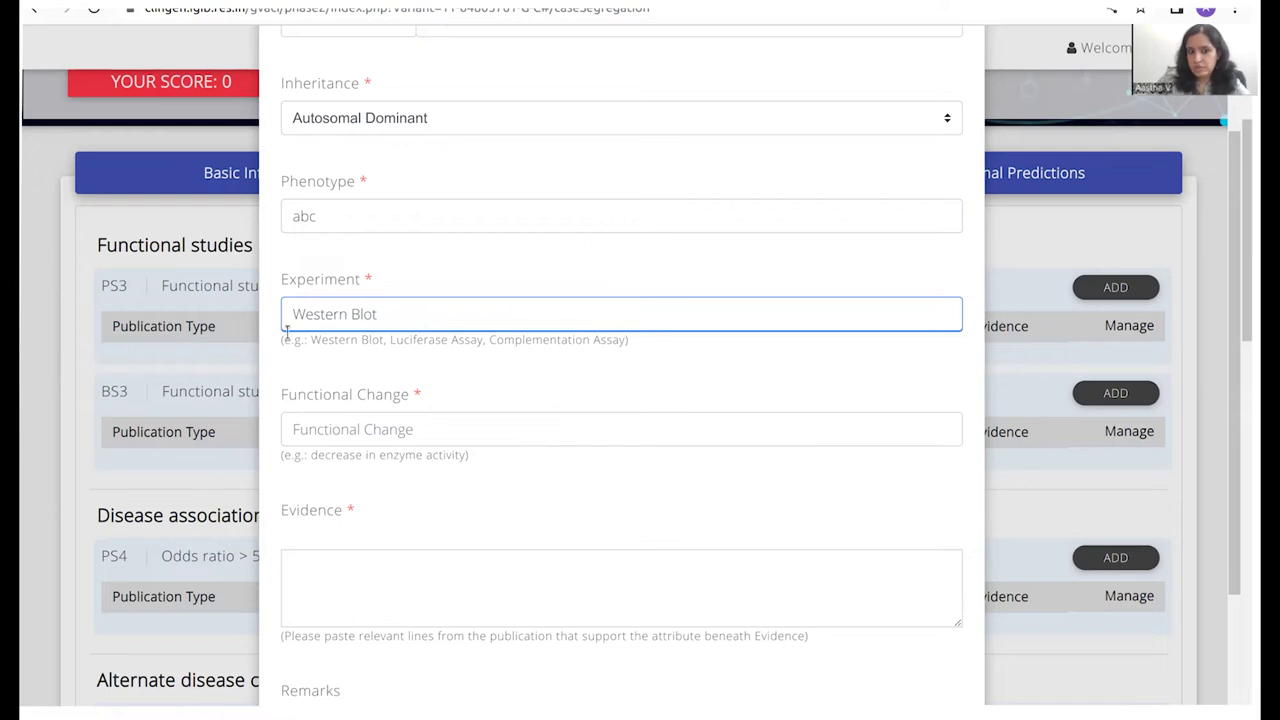
{"action": "scroll", "coordinate": [478, 472], "scroll_direction": "down", "scroll_amount": 1}
{"action": "scroll", "coordinate": [478, 472], "scroll_direction": "down", "scroll_amount": 1}
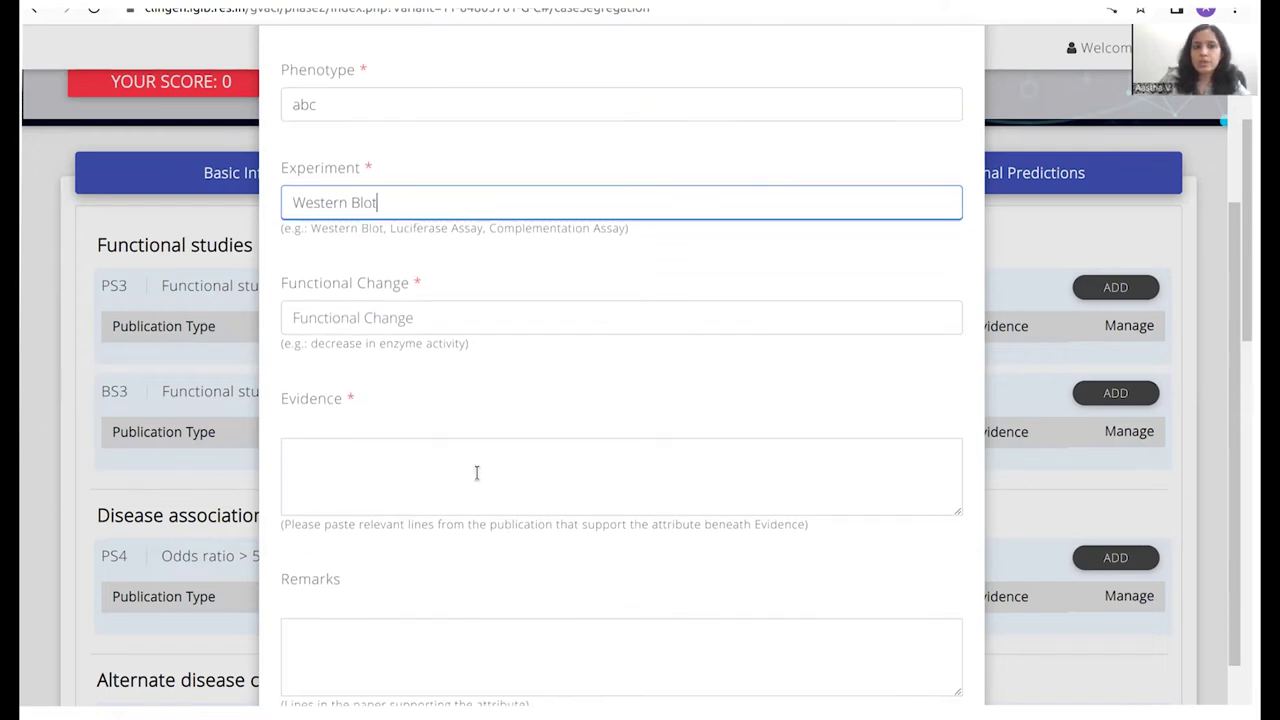
Enter functional change 'Y358X' and evidence 'abc' in the PS3 form, reaching the Remarks field
{"action": "left_click", "coordinate": [416, 288]}
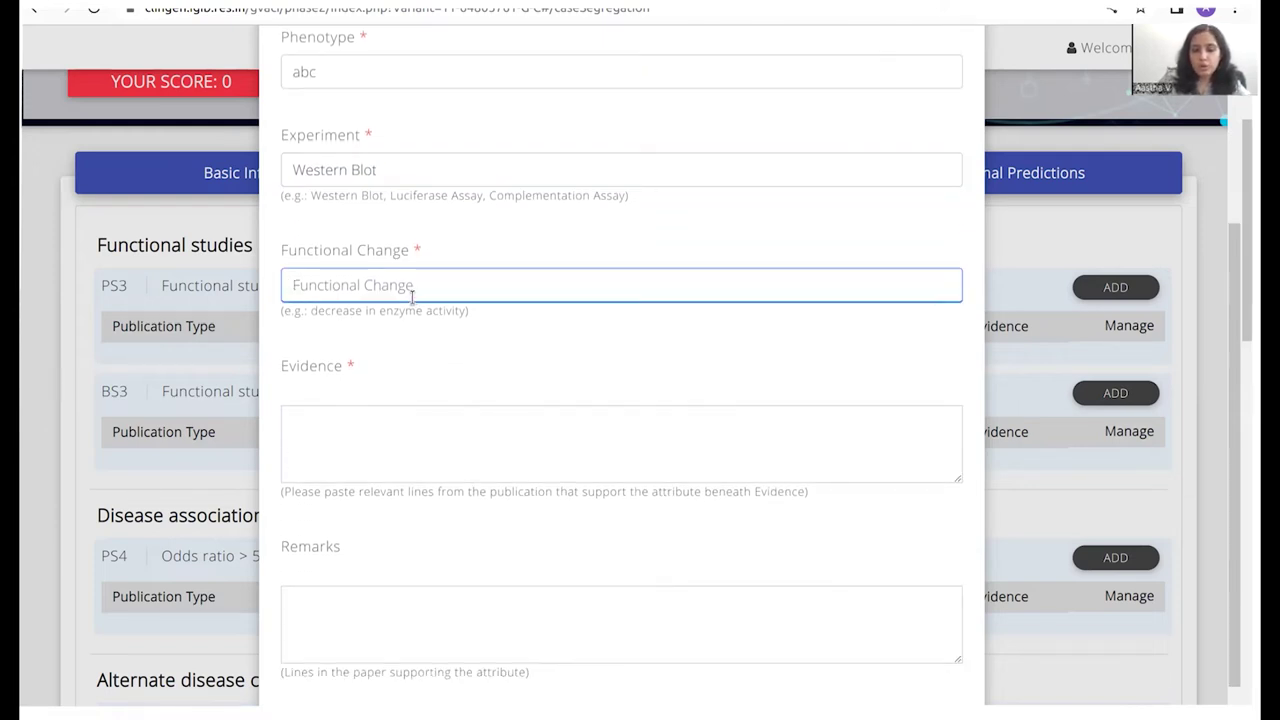
{"action": "type", "text": "Y358X"}
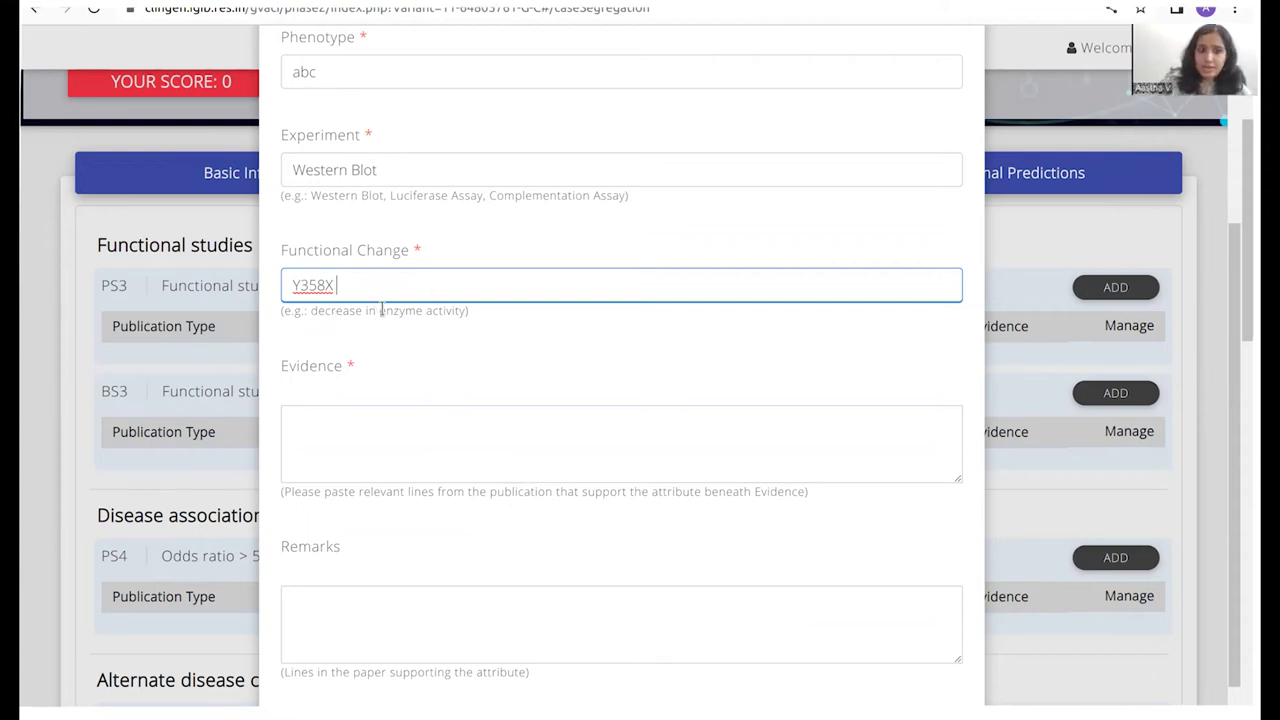
{"action": "left_click", "coordinate": [527, 434]}
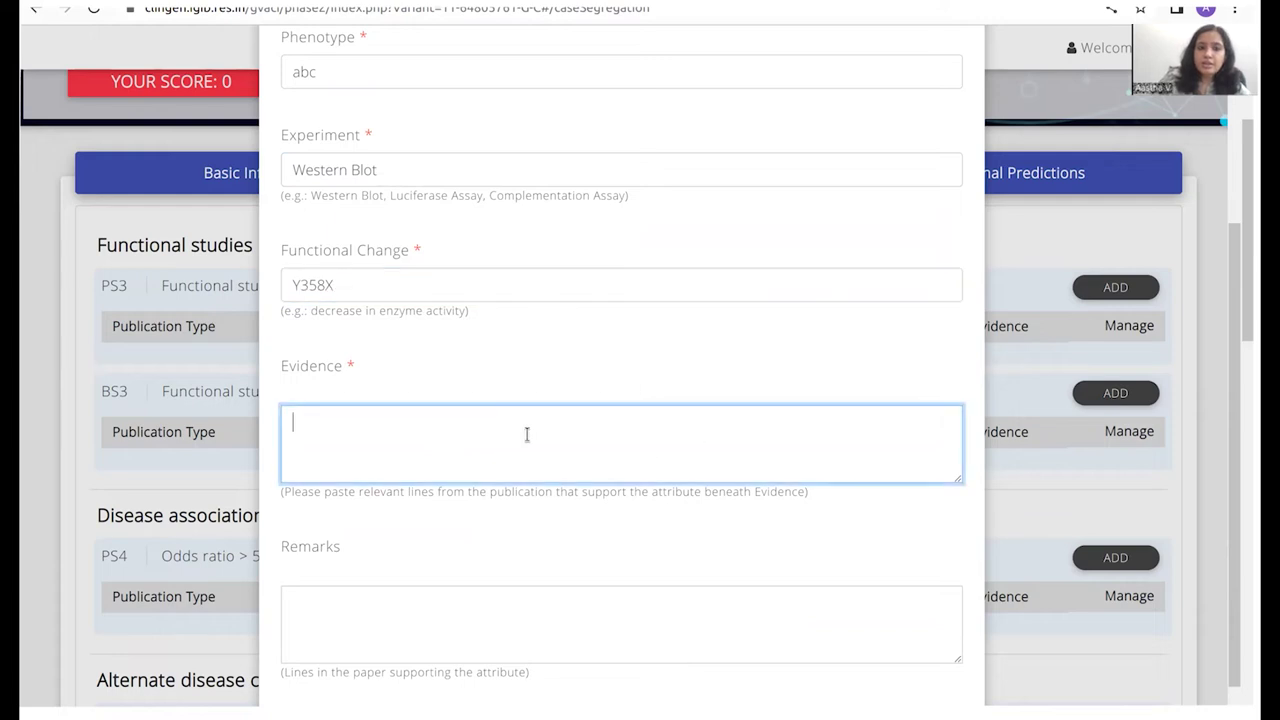
{"action": "scroll", "coordinate": [563, 443], "scroll_direction": "down", "scroll_amount": 1}
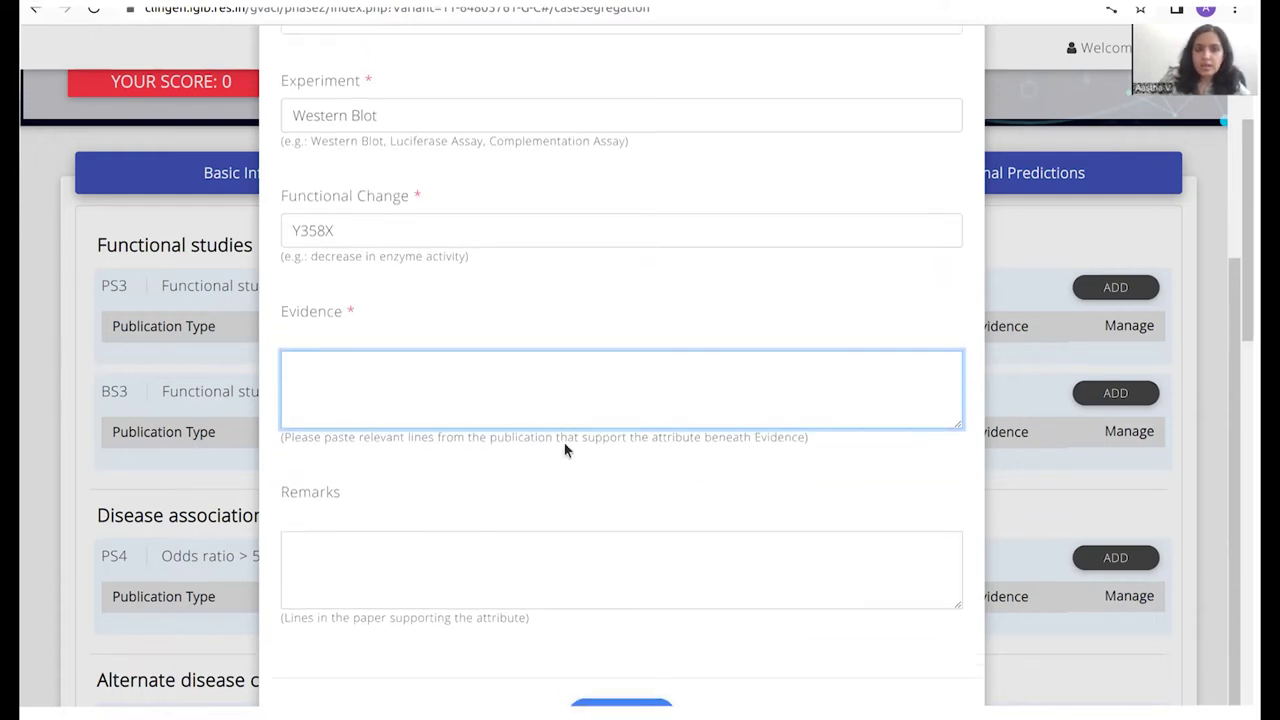
{"action": "scroll", "coordinate": [563, 450], "scroll_direction": "up", "scroll_amount": 1}
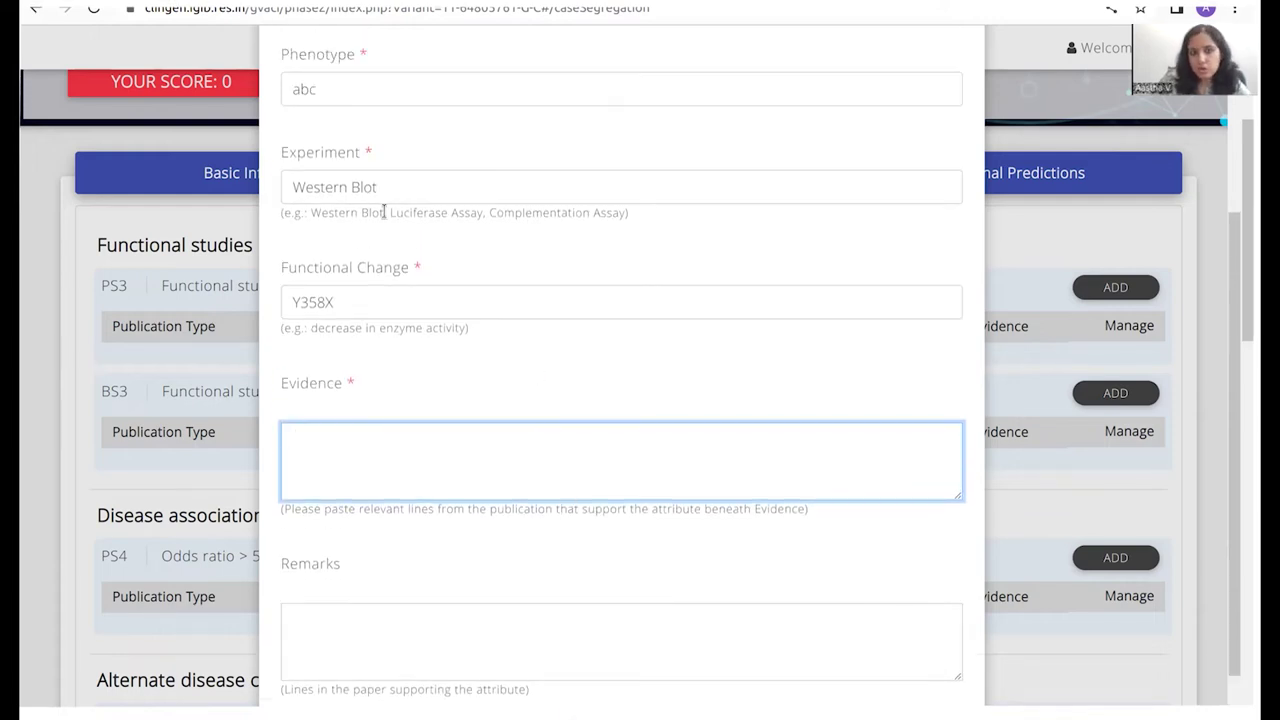
{"action": "scroll", "coordinate": [780, 516], "scroll_direction": "down", "scroll_amount": 2}
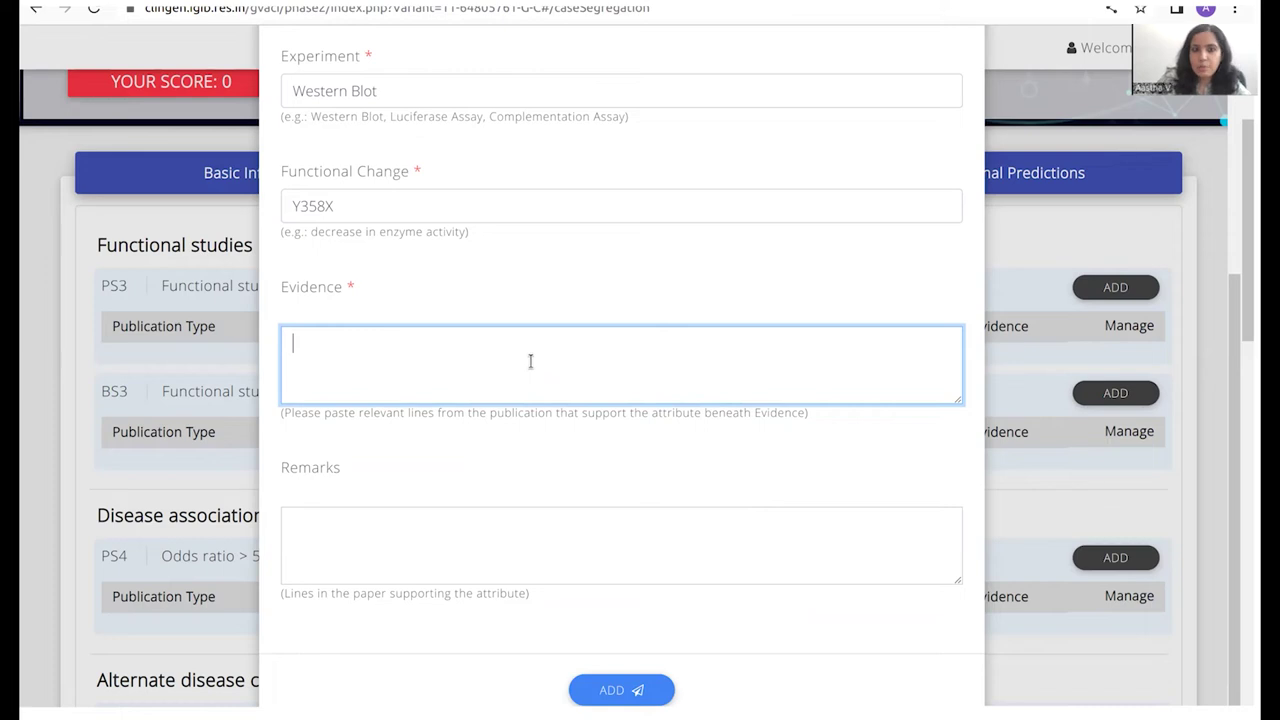
{"action": "type", "text": "abc"}
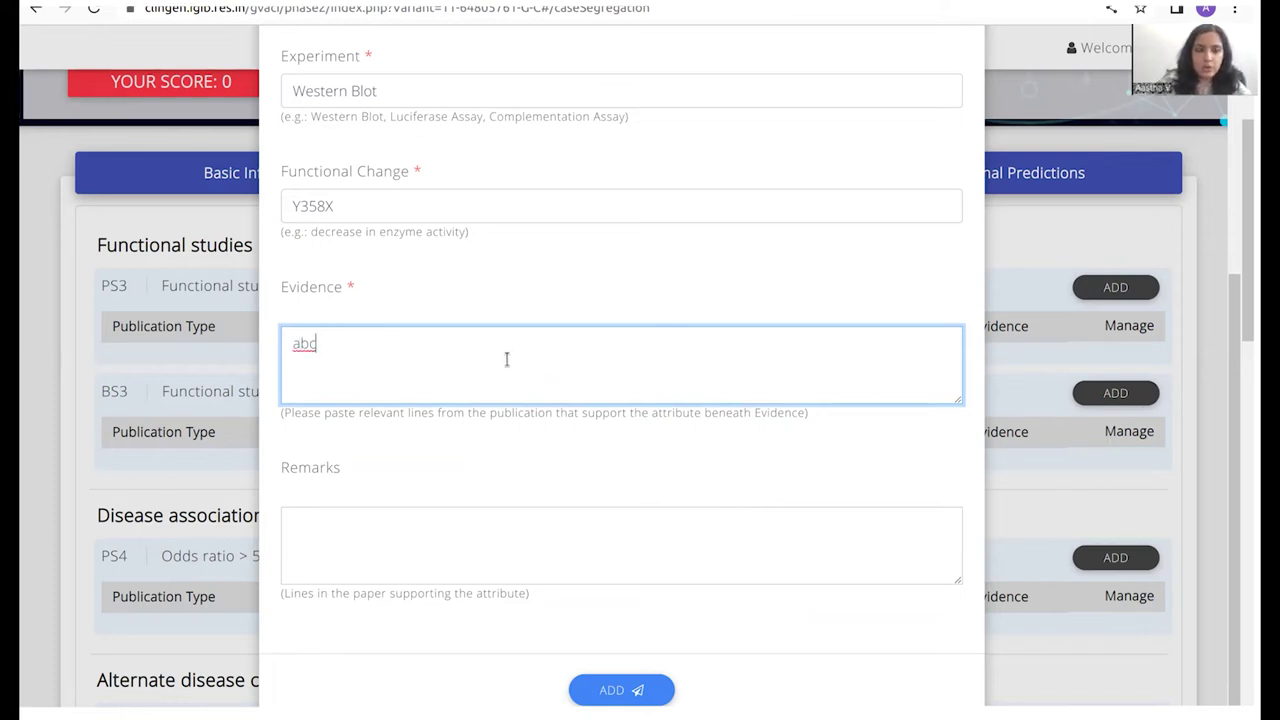
{"action": "scroll", "coordinate": [510, 449], "scroll_direction": "down", "scroll_amount": 1}
{"action": "scroll", "coordinate": [507, 455], "scroll_direction": "up", "scroll_amount": 1}
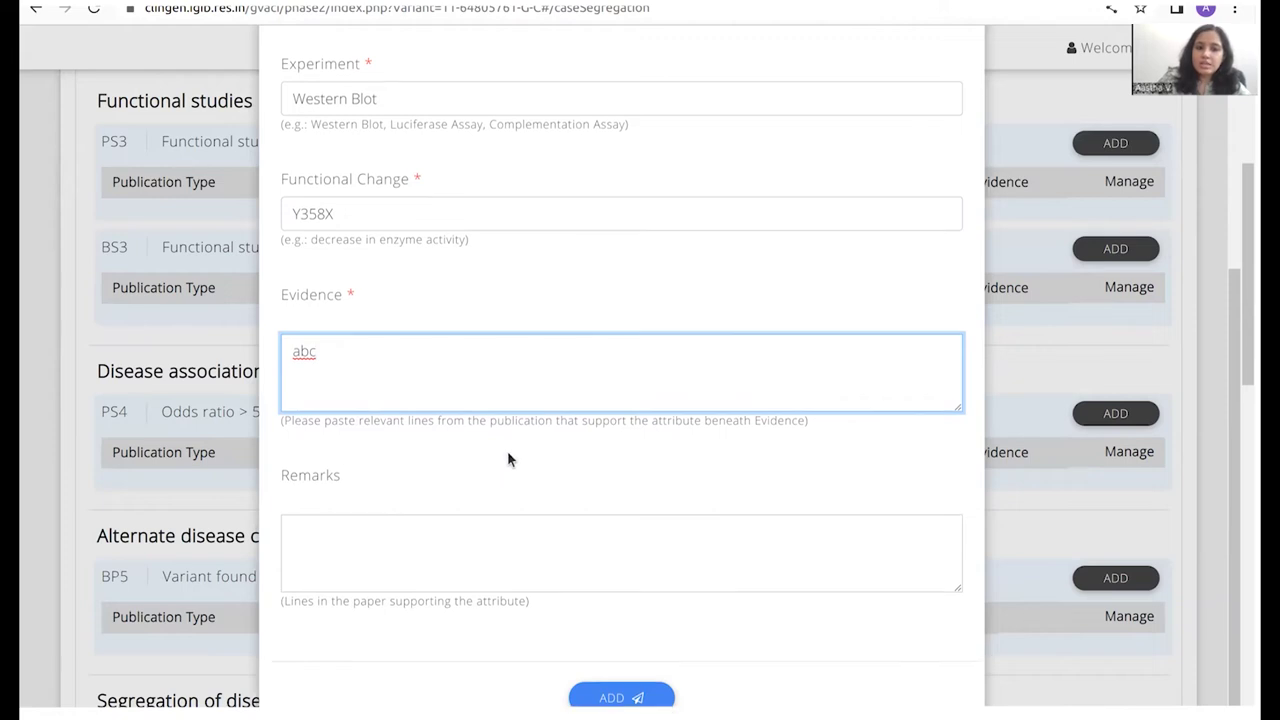
{"action": "scroll", "coordinate": [507, 455], "scroll_direction": "down", "scroll_amount": 1}
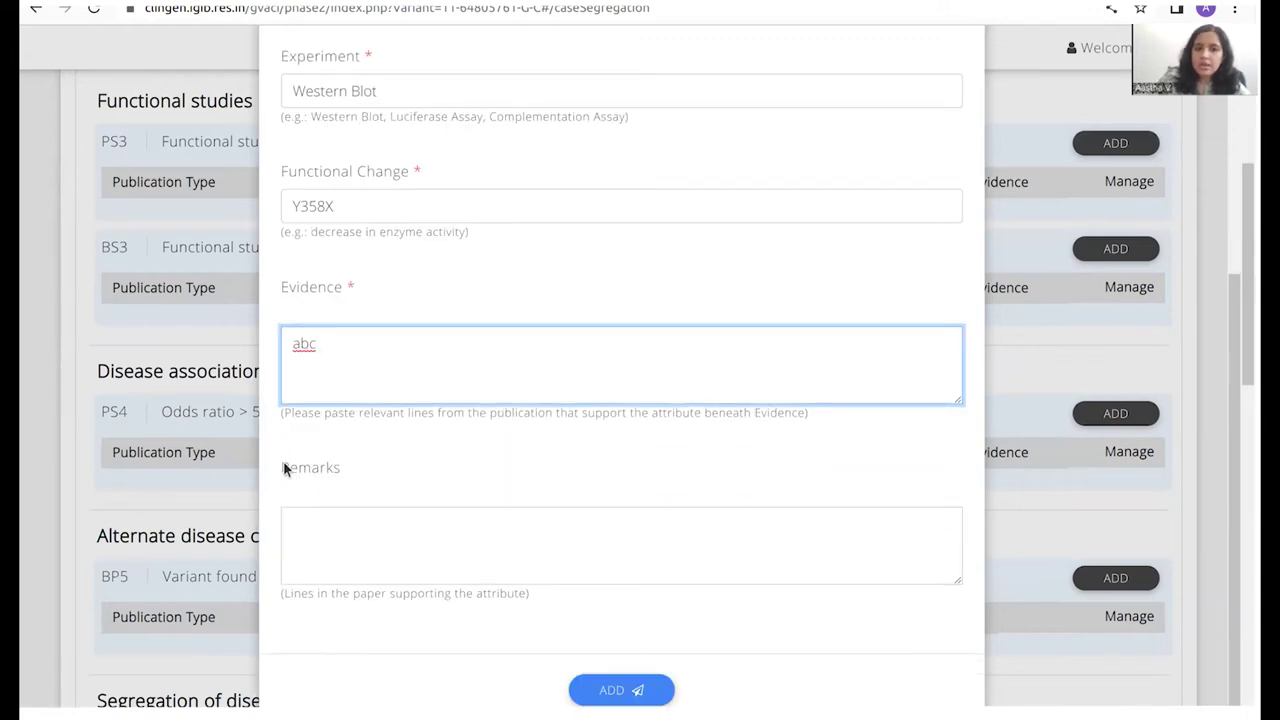
{"action": "left_click_drag", "start_coordinate": [283, 465], "coordinate": [344, 470]}
{"action": "left_click", "coordinate": [344, 470]}
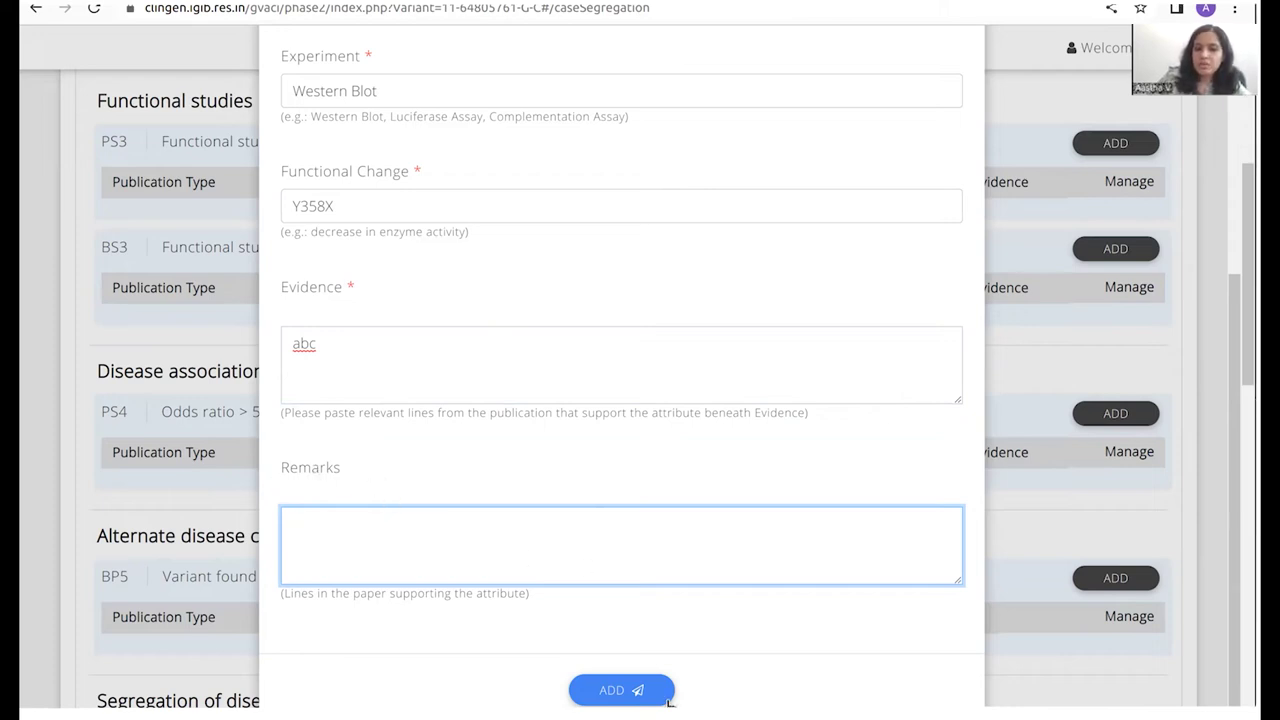
{"action": "left_click", "coordinate": [613, 697]}
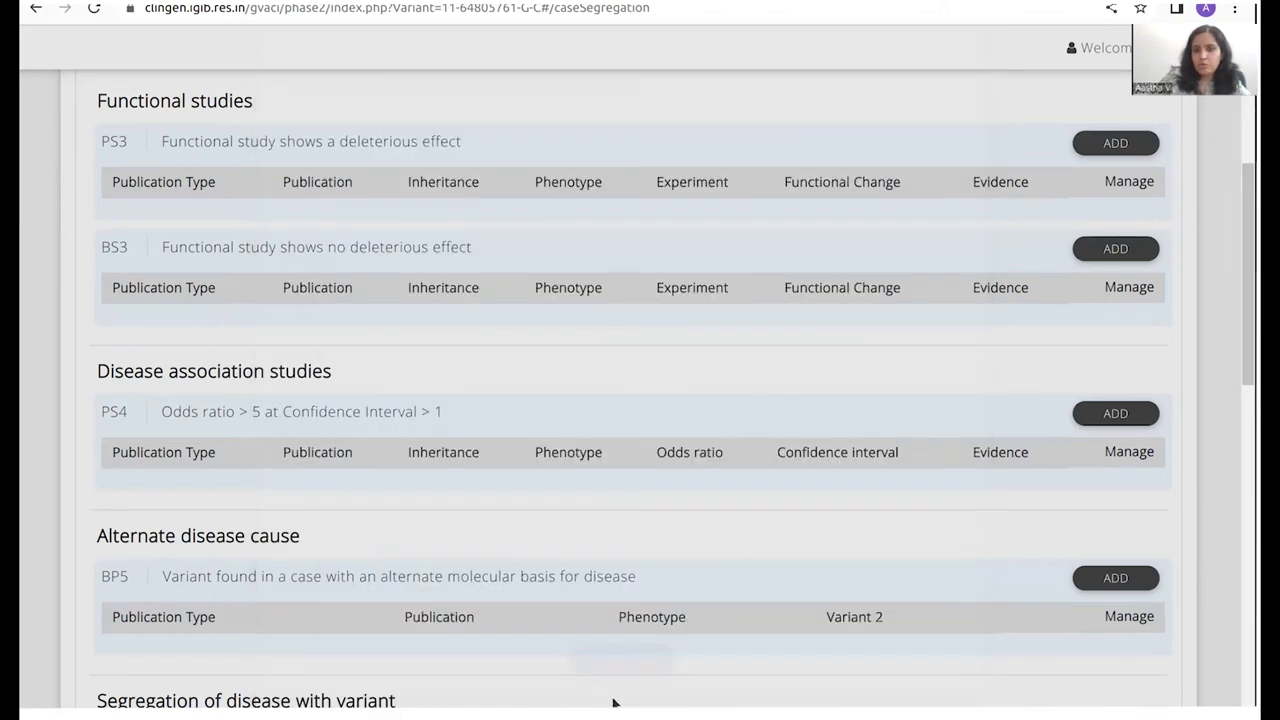
{"action": "scroll", "coordinate": [480, 335], "scroll_direction": "up", "scroll_amount": 1}
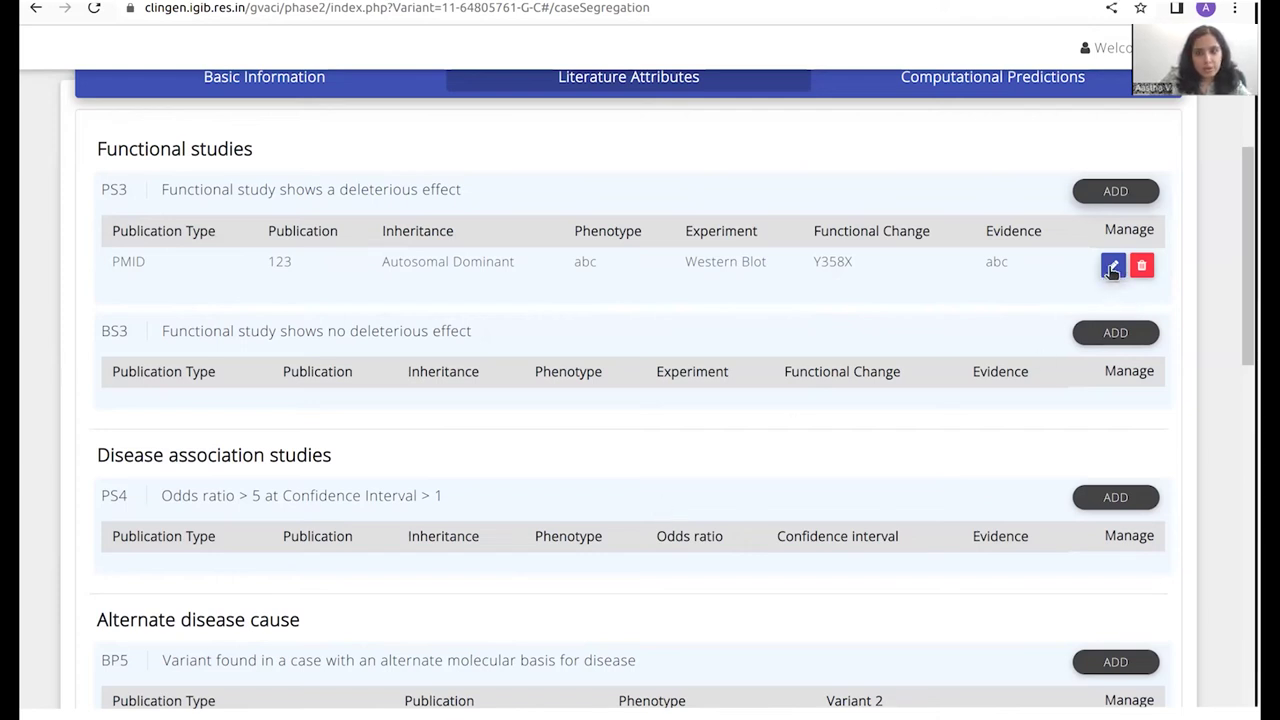
{"action": "scroll", "coordinate": [759, 341], "scroll_direction": "up", "scroll_amount": 1}
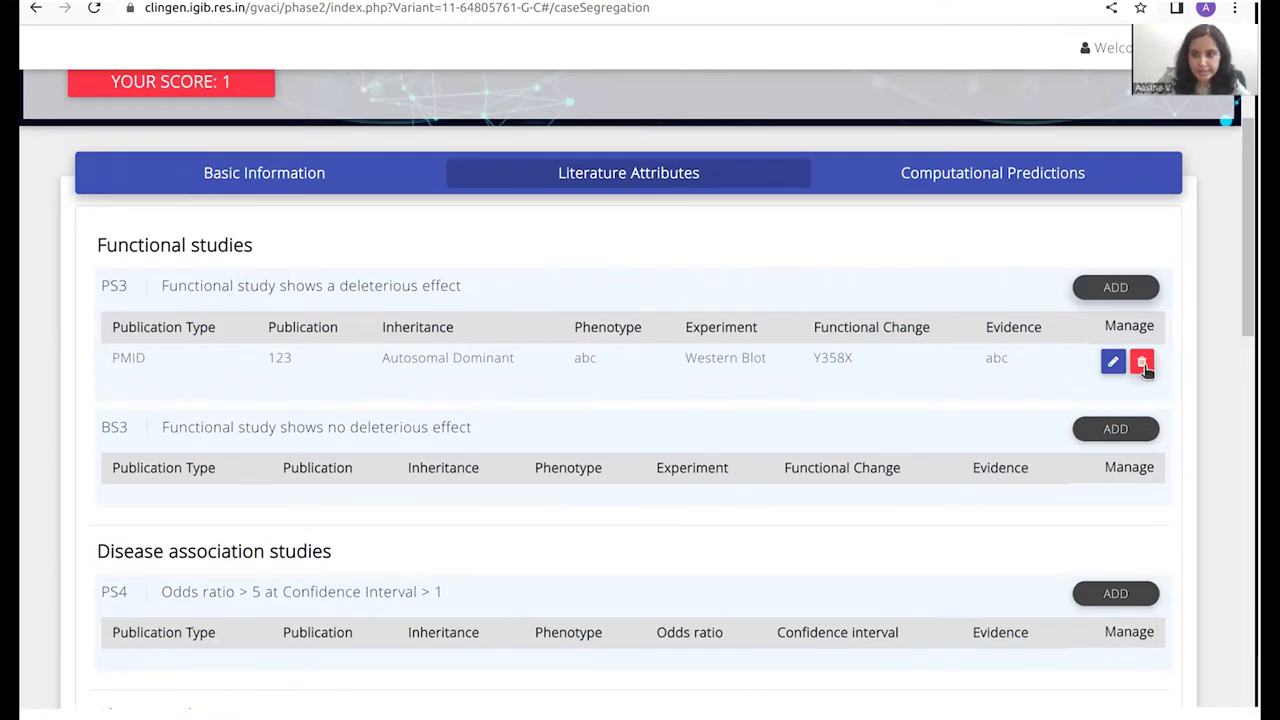
{"action": "scroll", "coordinate": [551, 428], "scroll_direction": "up", "scroll_amount": 1}
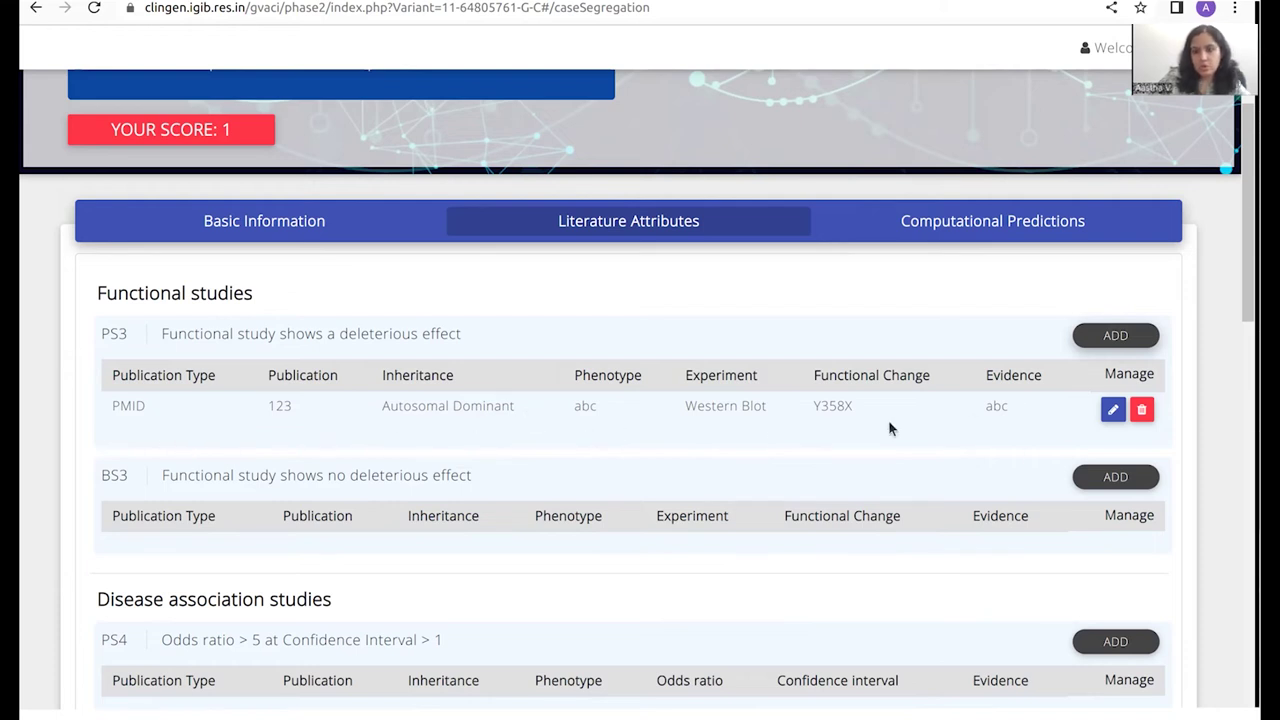
Submit the variant's literature attributes, bringing the leaderboard score to 3 with four checked variants
{"action": "scroll", "coordinate": [750, 453], "scroll_direction": "down", "scroll_amount": 3}
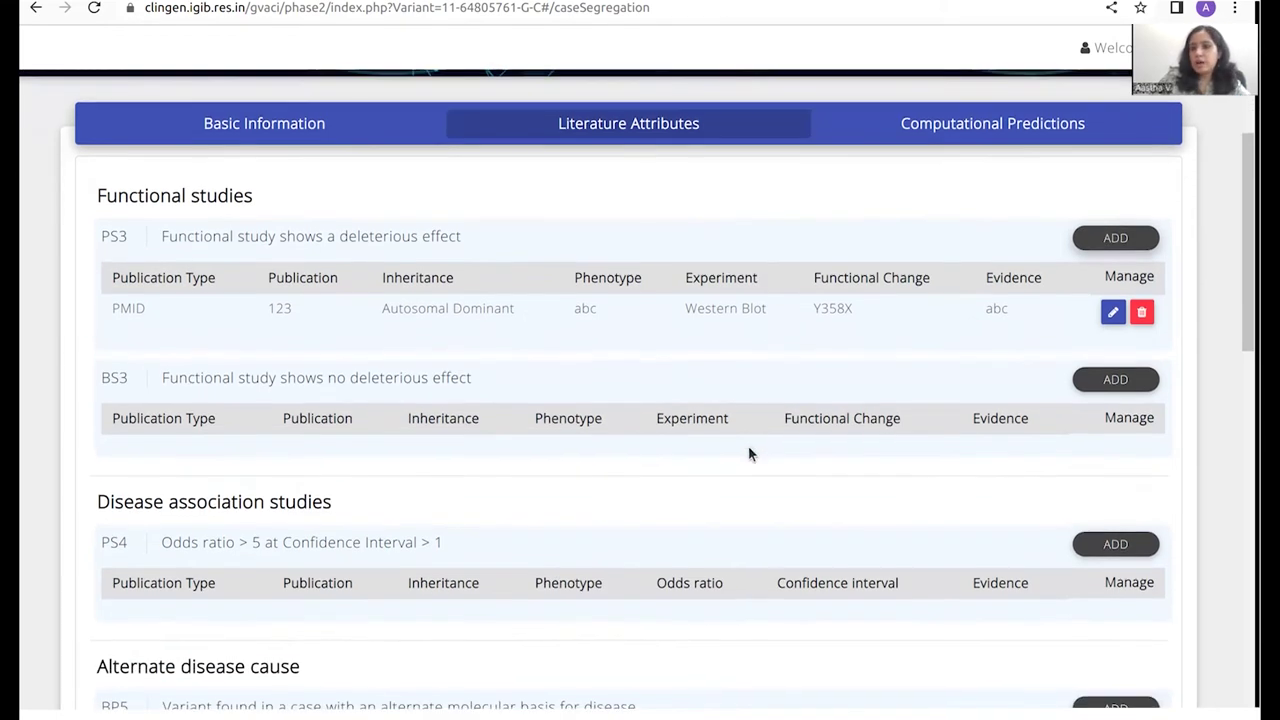
{"action": "scroll", "coordinate": [747, 441], "scroll_direction": "down", "scroll_amount": 2}
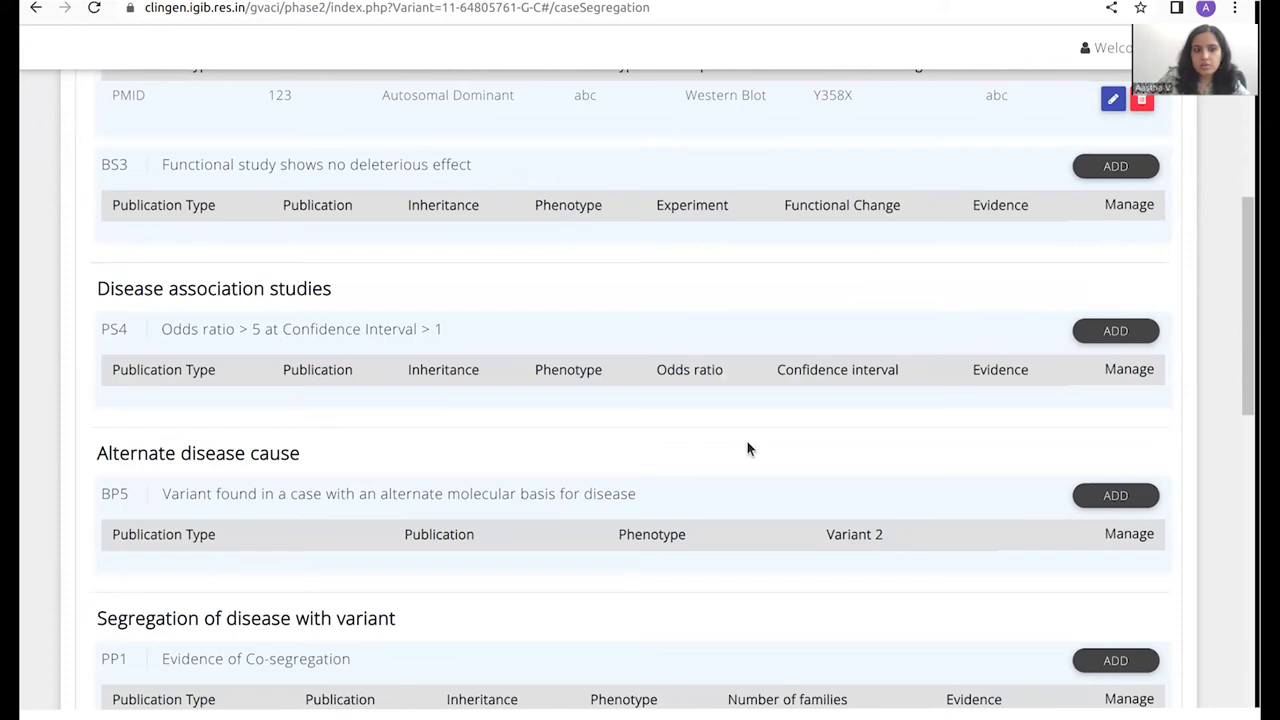
{"action": "scroll", "coordinate": [748, 448], "scroll_direction": "down", "scroll_amount": 1}
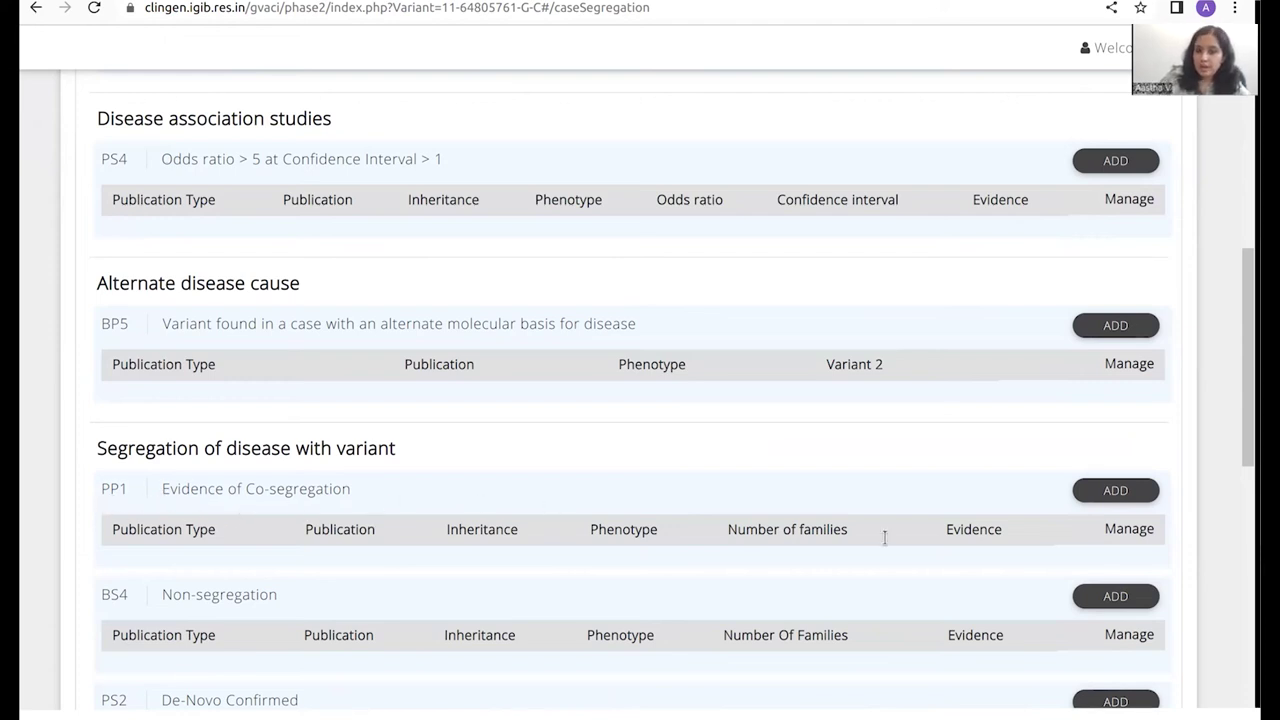
{"action": "scroll", "coordinate": [731, 565], "scroll_direction": "down", "scroll_amount": 3}
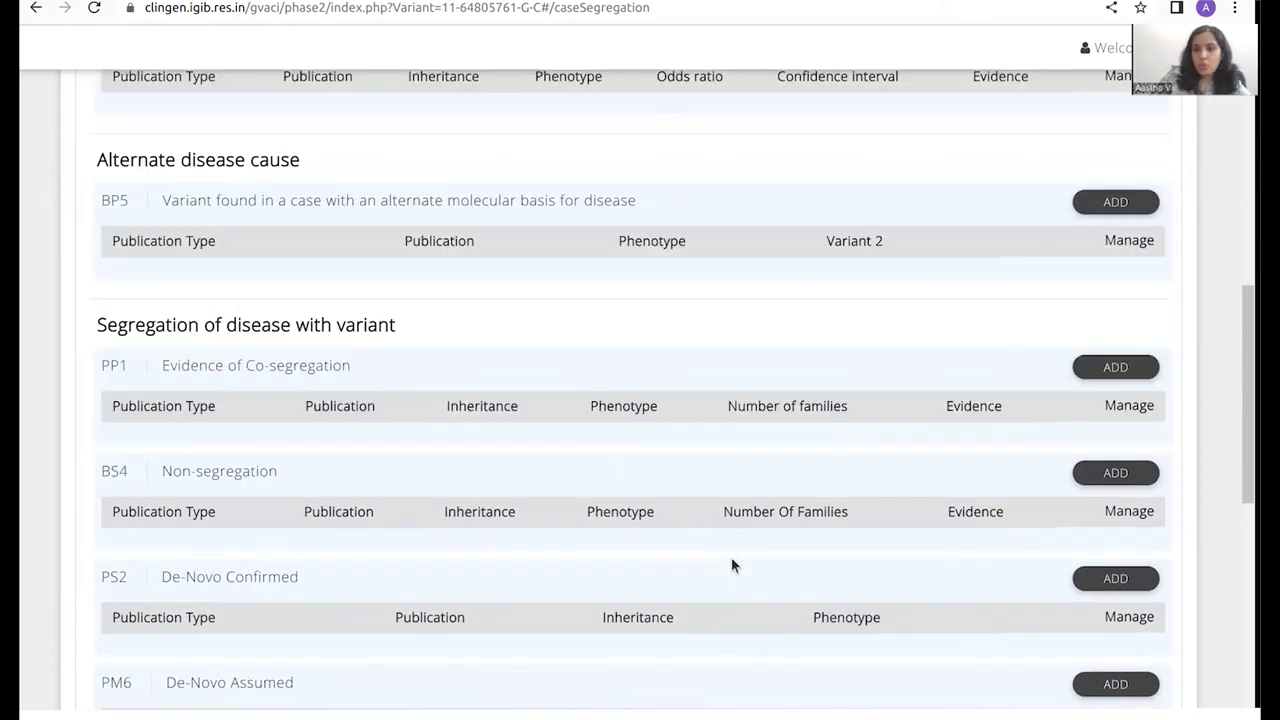
{"action": "scroll", "coordinate": [731, 565], "scroll_direction": "up", "scroll_amount": 4}
{"action": "scroll", "coordinate": [731, 565], "scroll_direction": "up", "scroll_amount": 4}
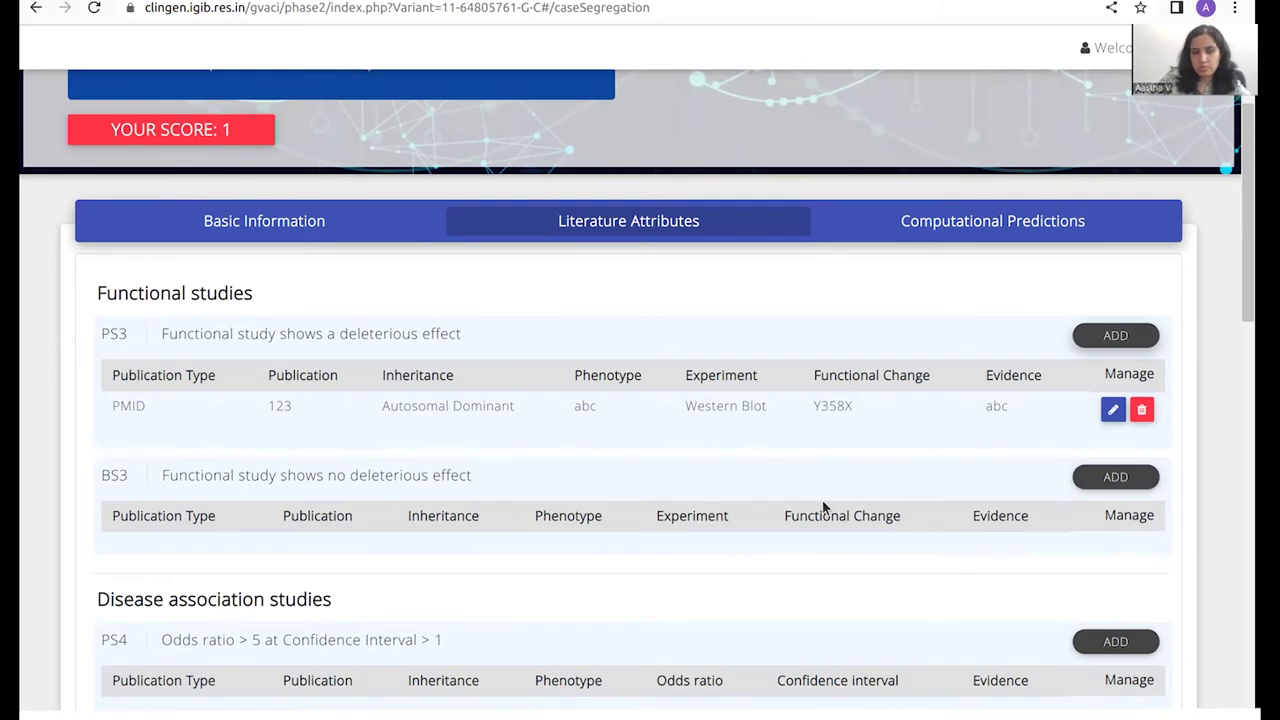
{"action": "scroll", "coordinate": [823, 508], "scroll_direction": "down", "scroll_amount": 2}
{"action": "scroll", "coordinate": [822, 502], "scroll_direction": "down", "scroll_amount": 7}
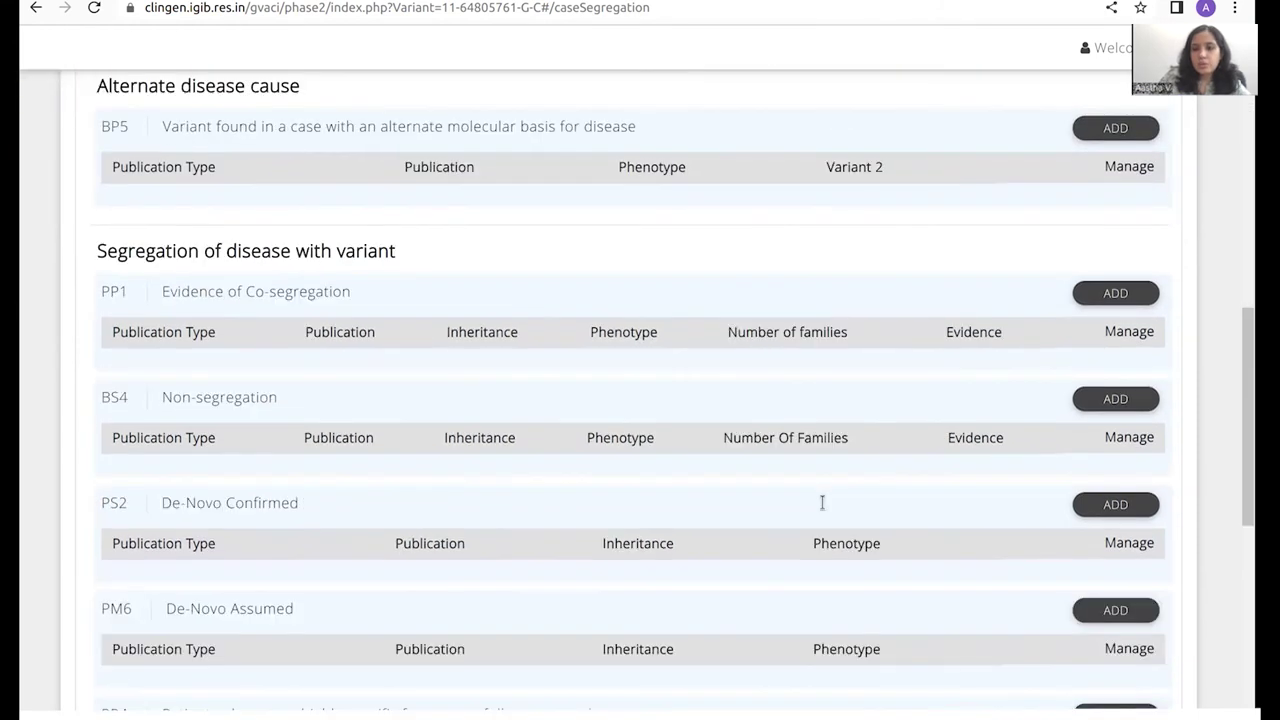
{"action": "scroll", "coordinate": [822, 502], "scroll_direction": "down", "scroll_amount": 8}
{"action": "scroll", "coordinate": [822, 502], "scroll_direction": "down", "scroll_amount": 2}
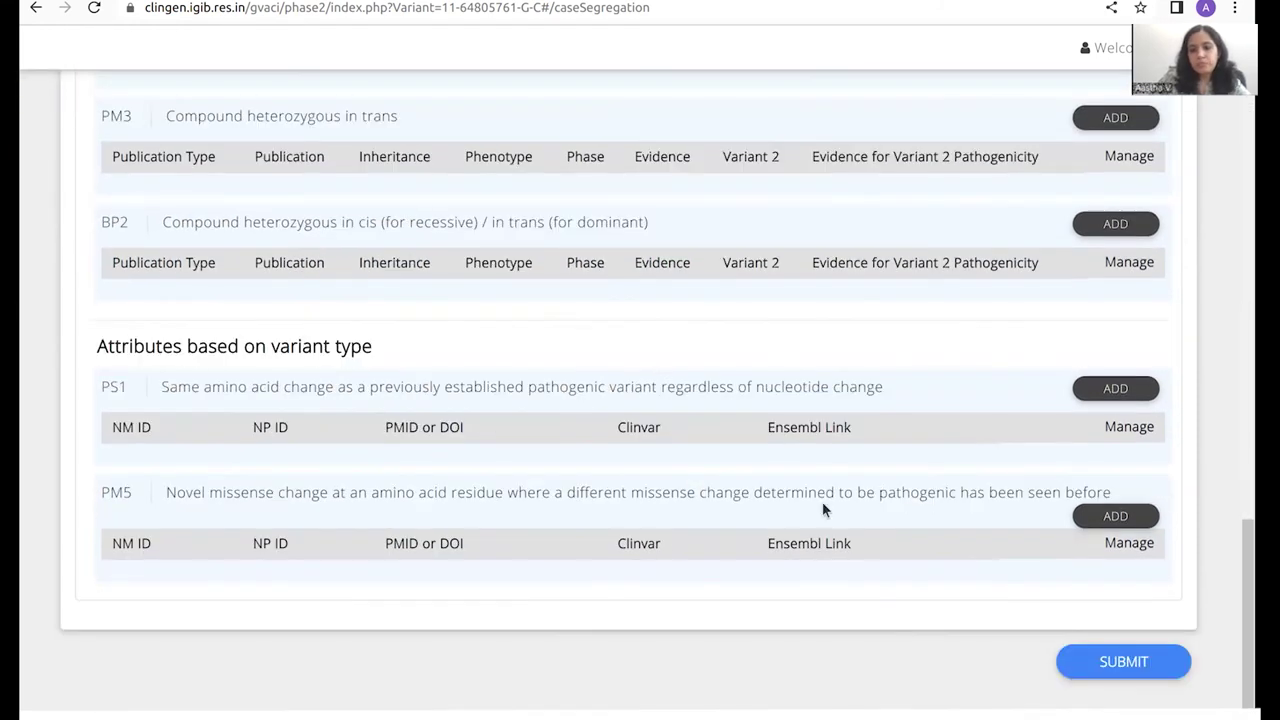
{"action": "left_click", "coordinate": [1131, 668]}
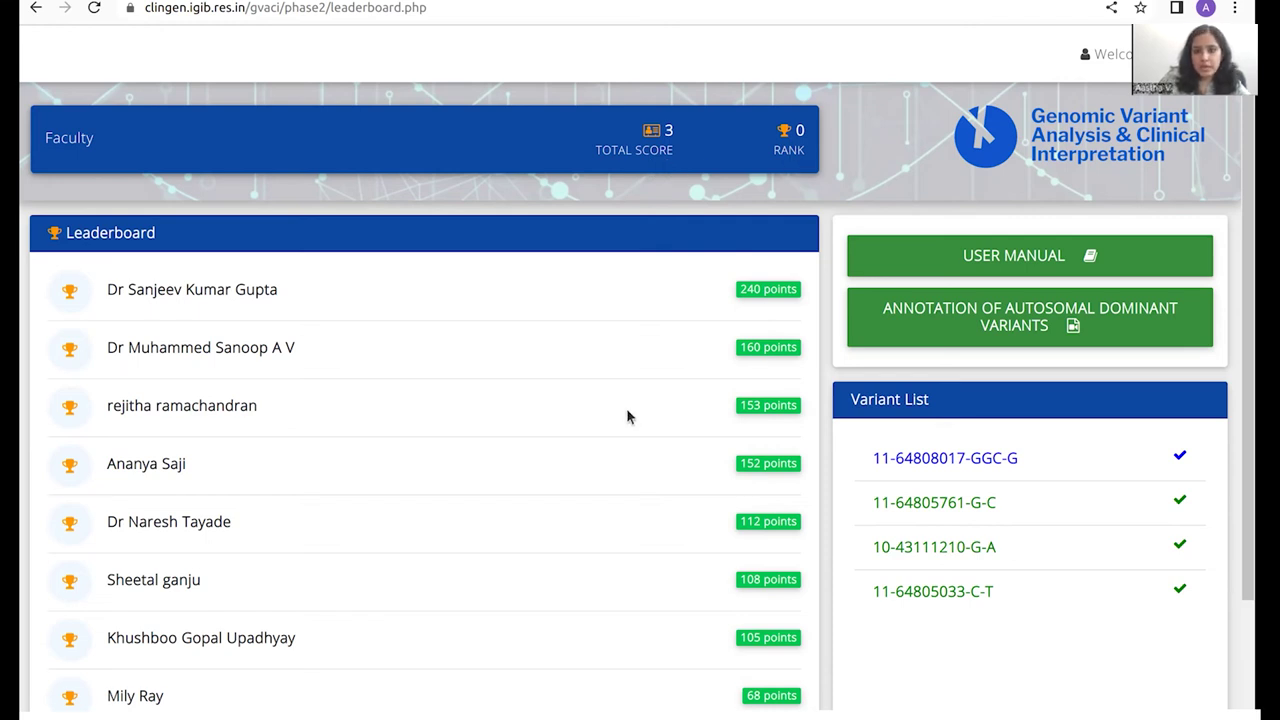
Look over the updated leaderboard, then switch to the GVACI_Session9_keypoints slides tab
{"action": "scroll", "coordinate": [627, 417], "scroll_direction": "down", "scroll_amount": 1}
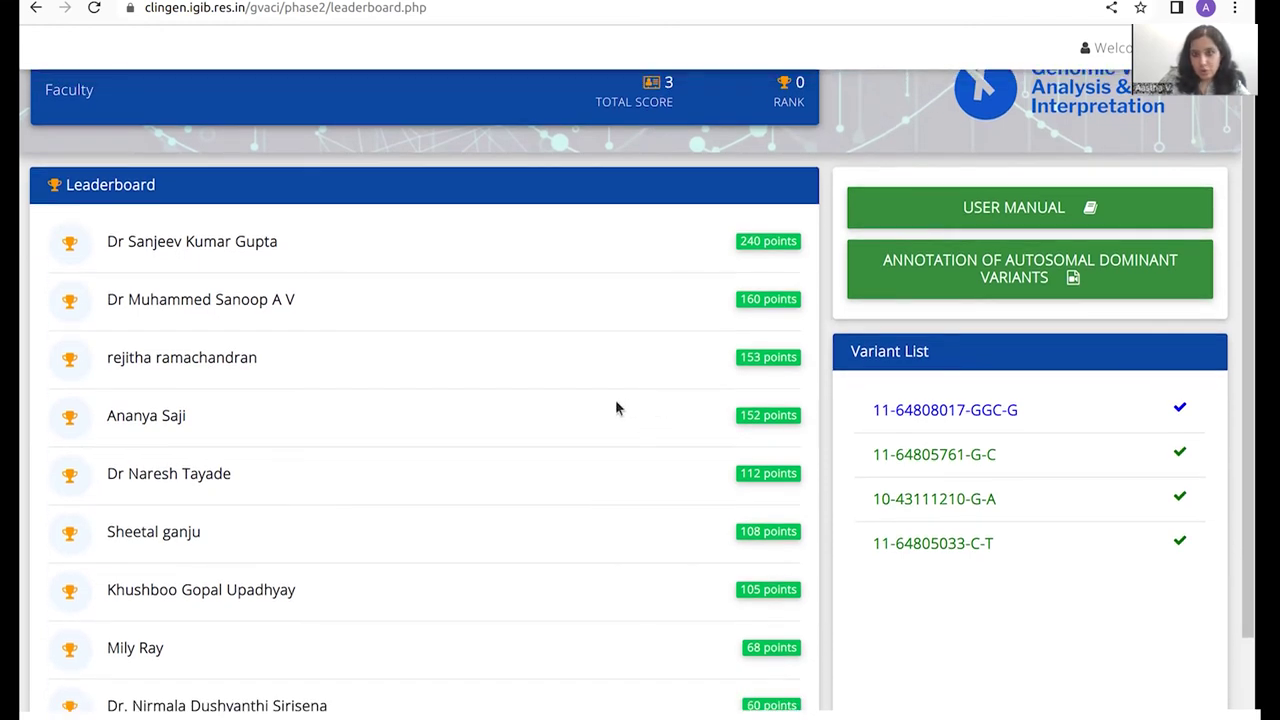
{"action": "scroll", "coordinate": [771, 214], "scroll_direction": "up", "scroll_amount": 1}
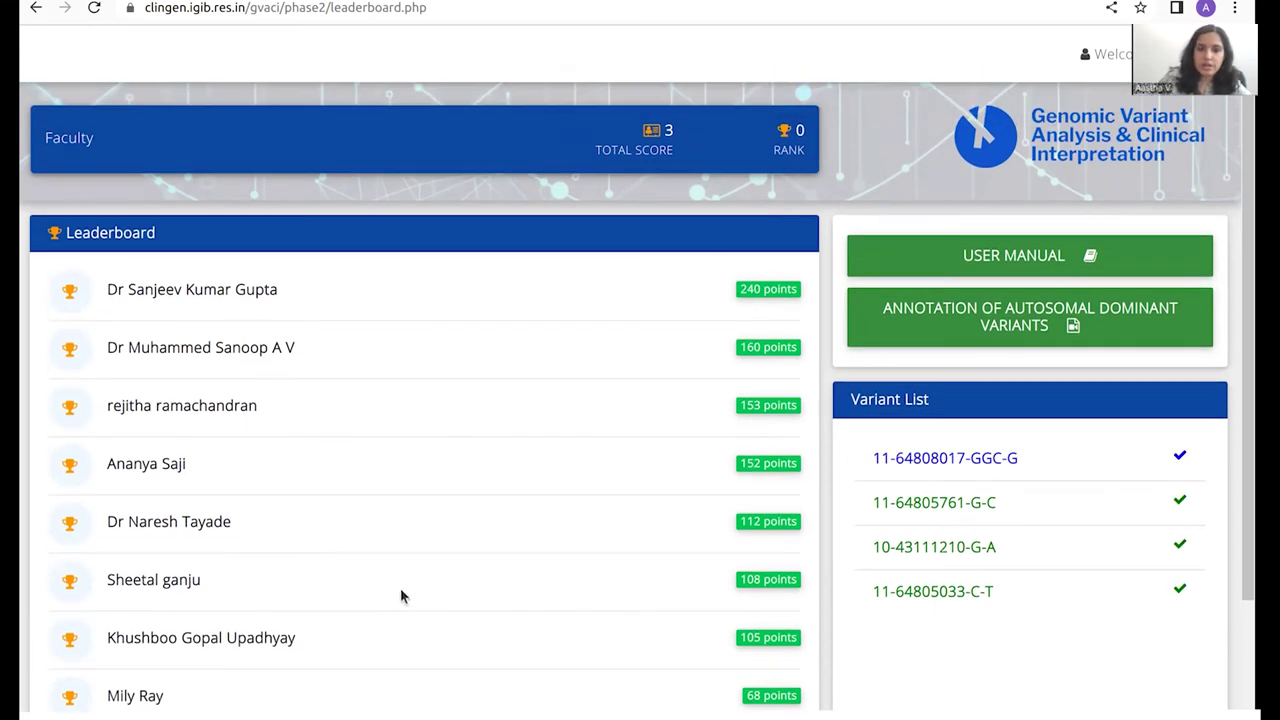
{"action": "scroll", "coordinate": [305, 283], "scroll_direction": "down", "scroll_amount": 2}
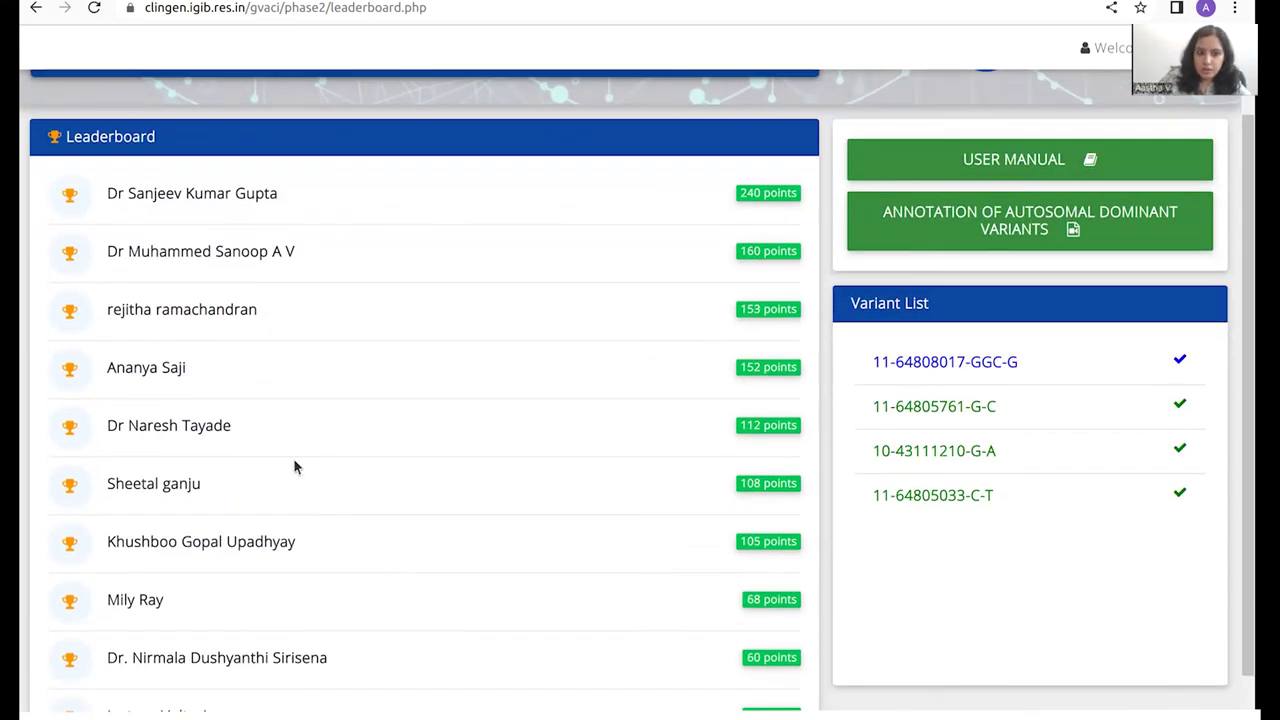
{"action": "scroll", "coordinate": [355, 627], "scroll_direction": "down", "scroll_amount": 1}
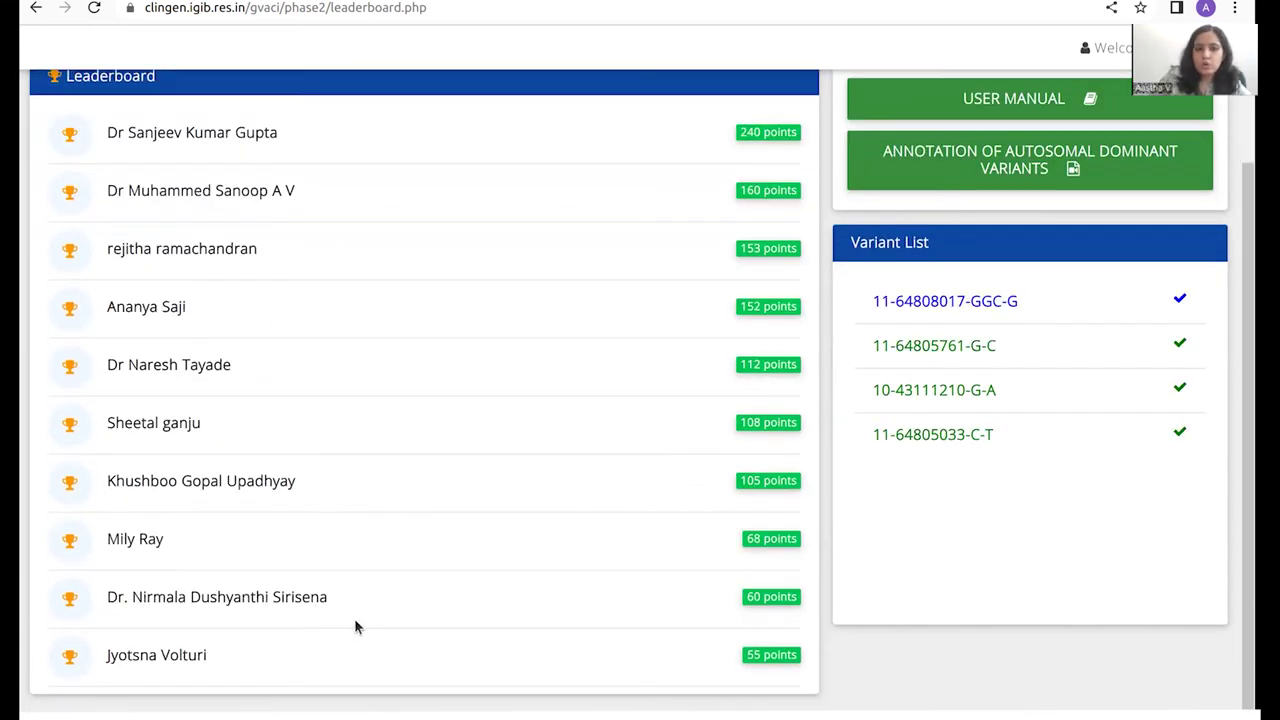
{"action": "scroll", "coordinate": [354, 627], "scroll_direction": "up", "scroll_amount": 3}
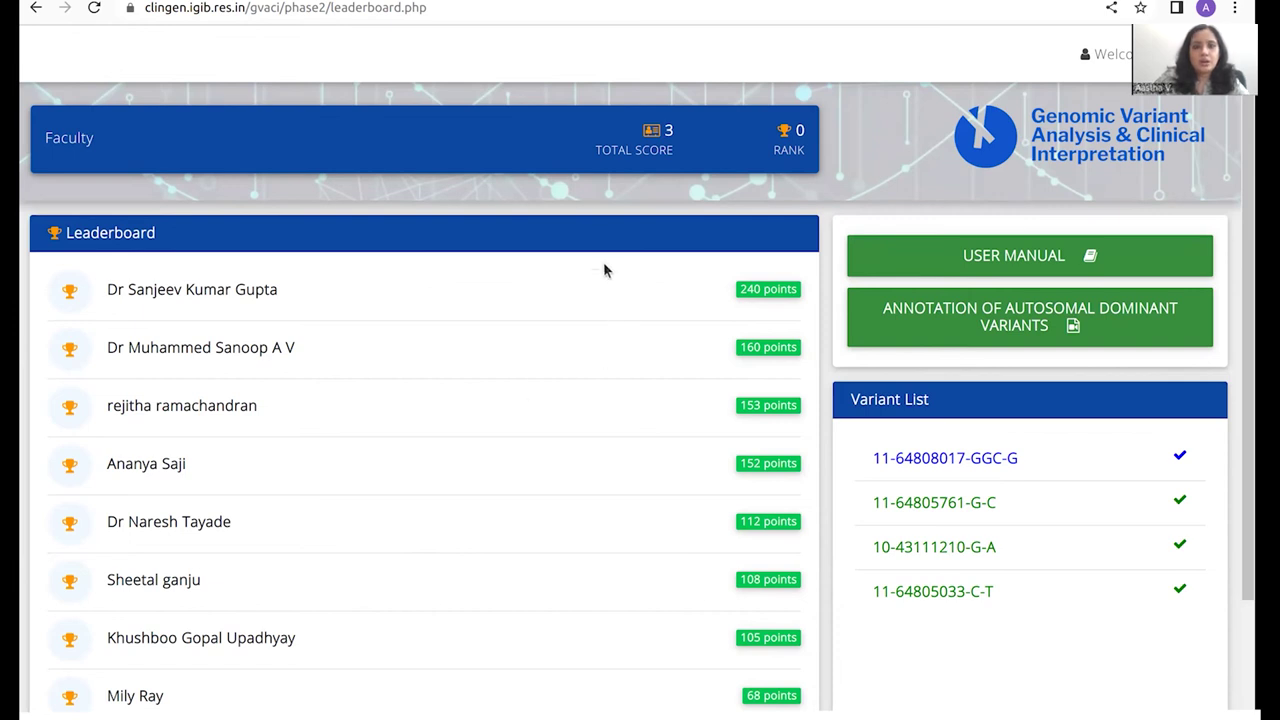
{"action": "left_click", "coordinate": [551, 0]}
Present slide 2, 'Session 9: Key Points', full screen
{"action": "left_click", "coordinate": [108, 250]}
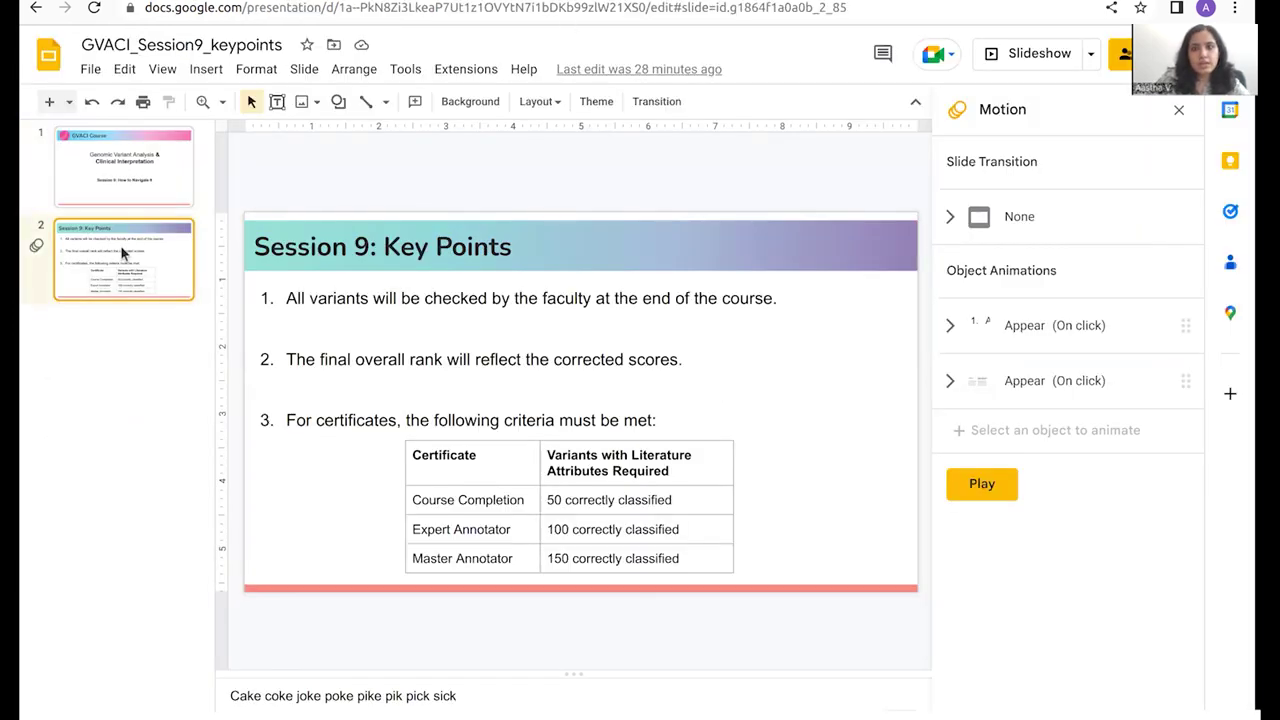
{"action": "key", "text": "ctrl+Return"}
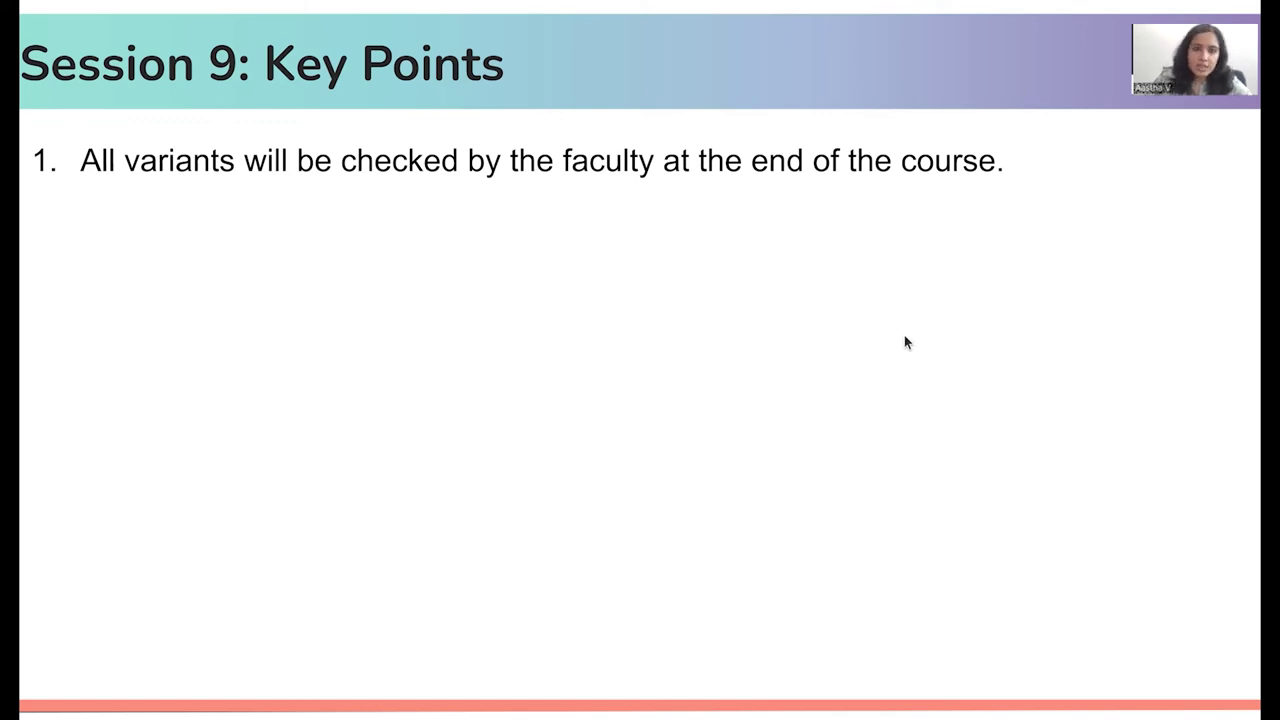
Reveal key points 2 and 3, then the certificate table with 50, 100 and 150 thresholds
{"action": "key", "text": "Right"}
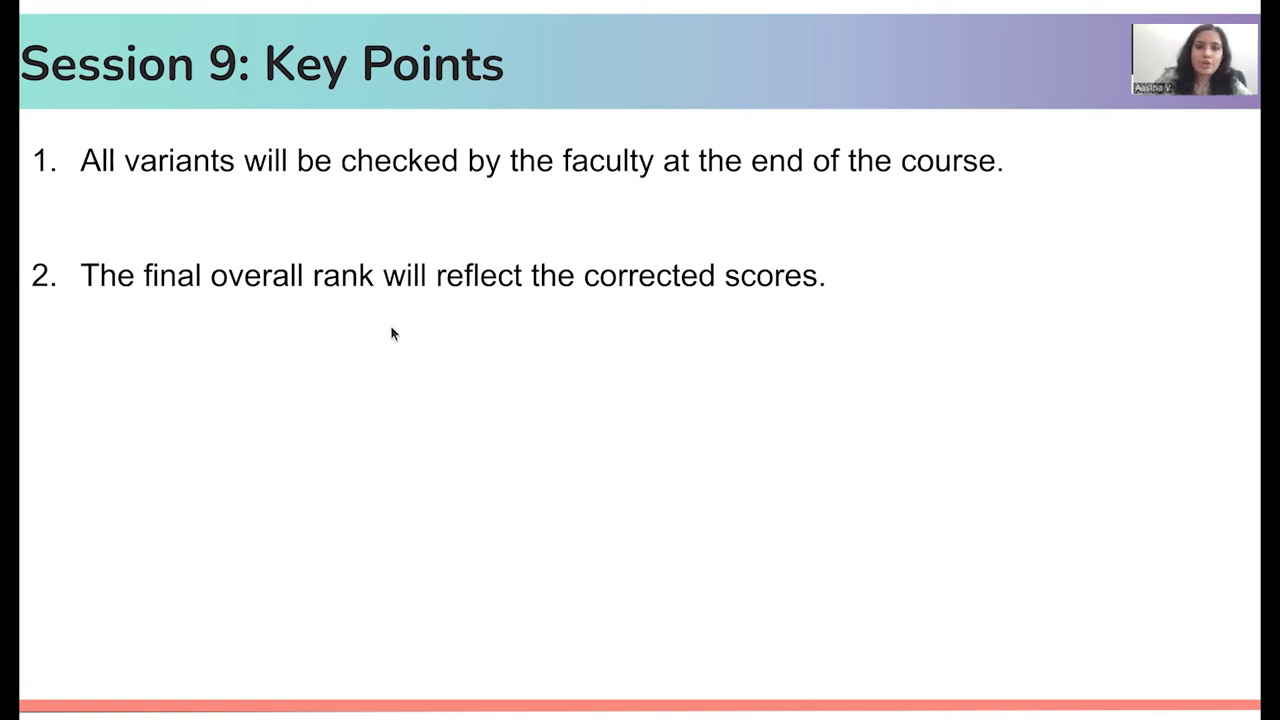
{"action": "left_click", "coordinate": [853, 412]}
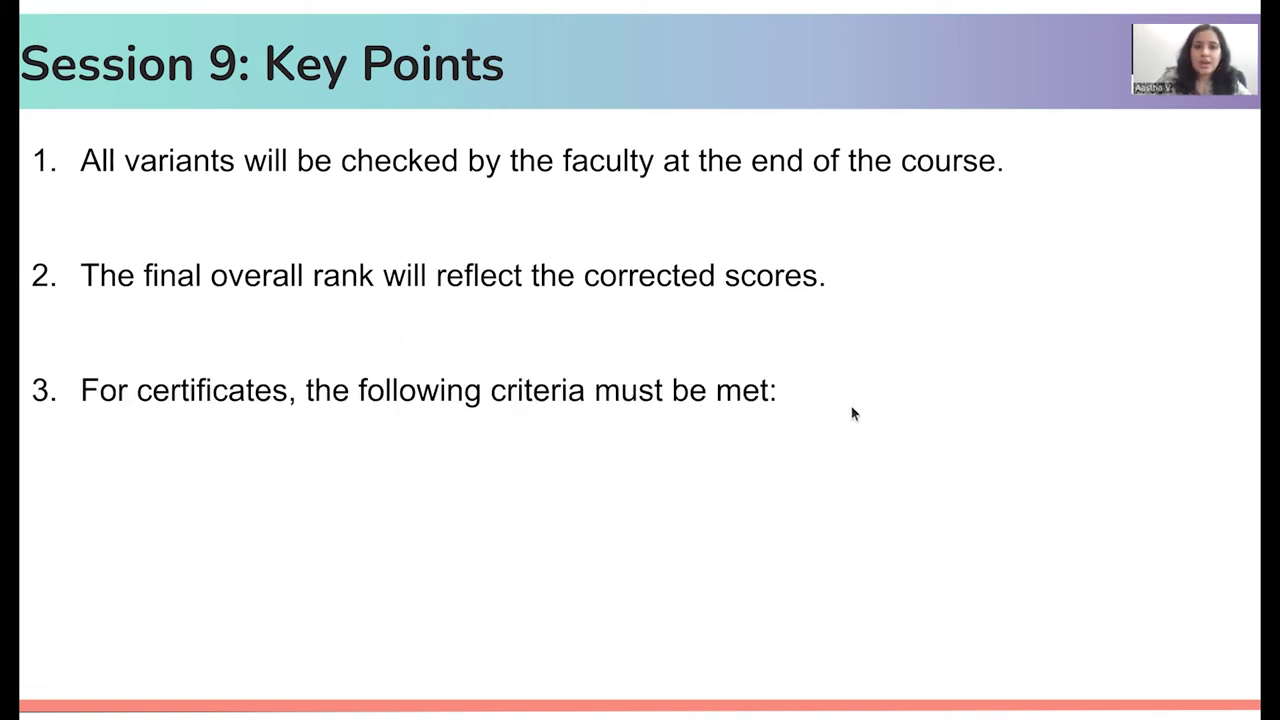
{"action": "left_click", "coordinate": [852, 408]}
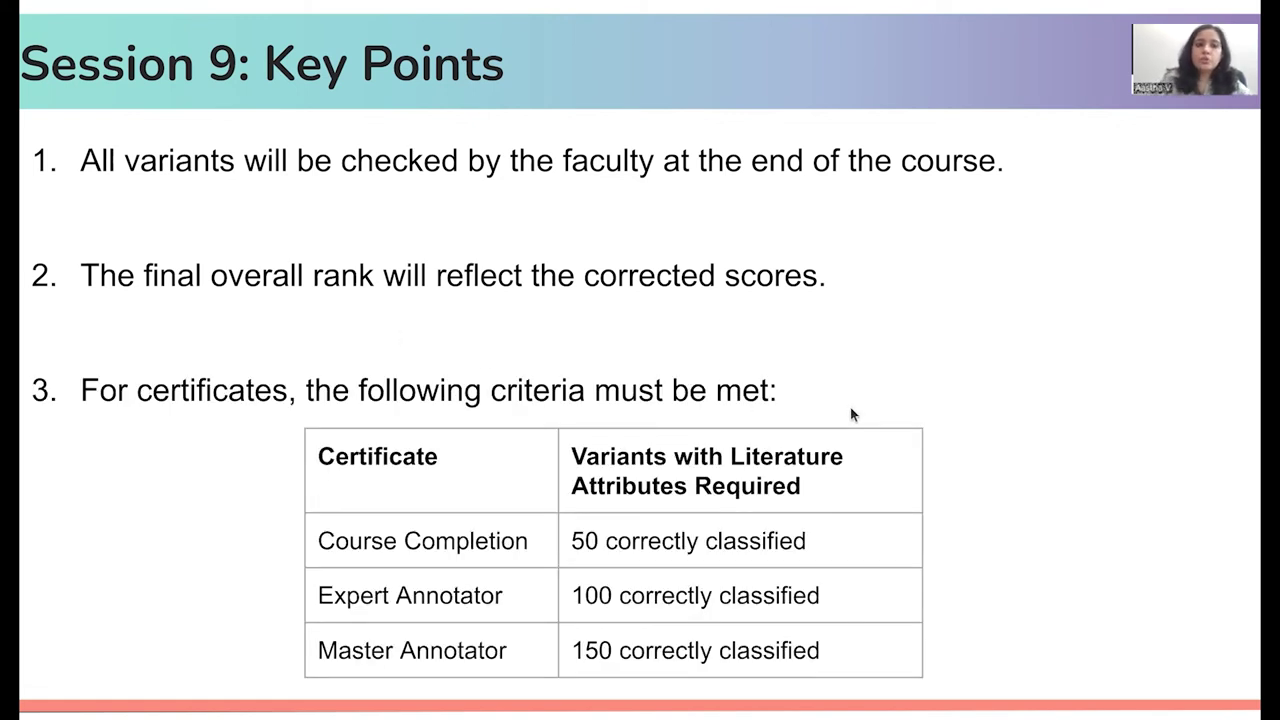